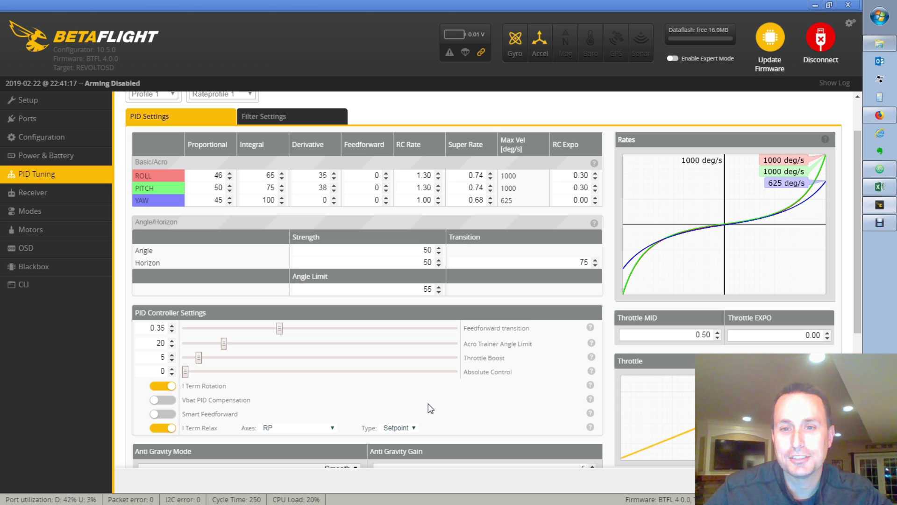
# Step: Search YouTube for 'vbat compensation'
pyautogui.moveTo(590, 400)
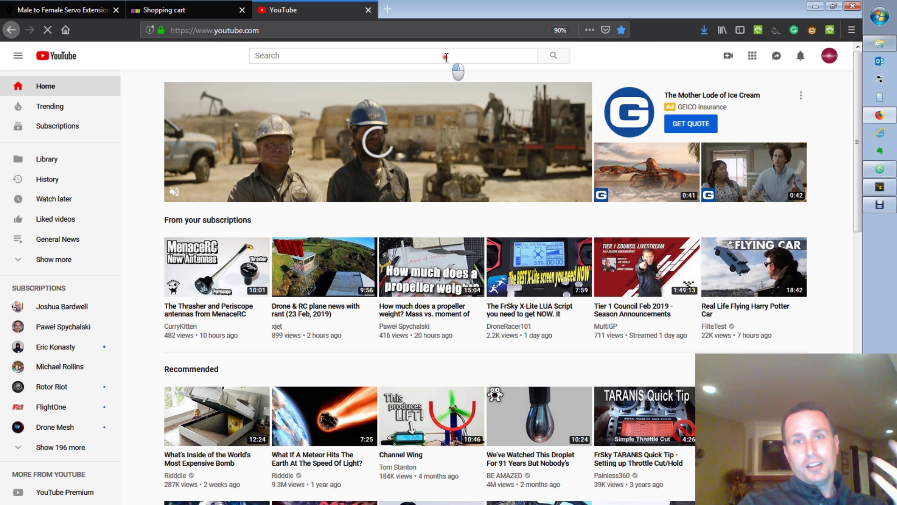
pyautogui.click(446, 57)
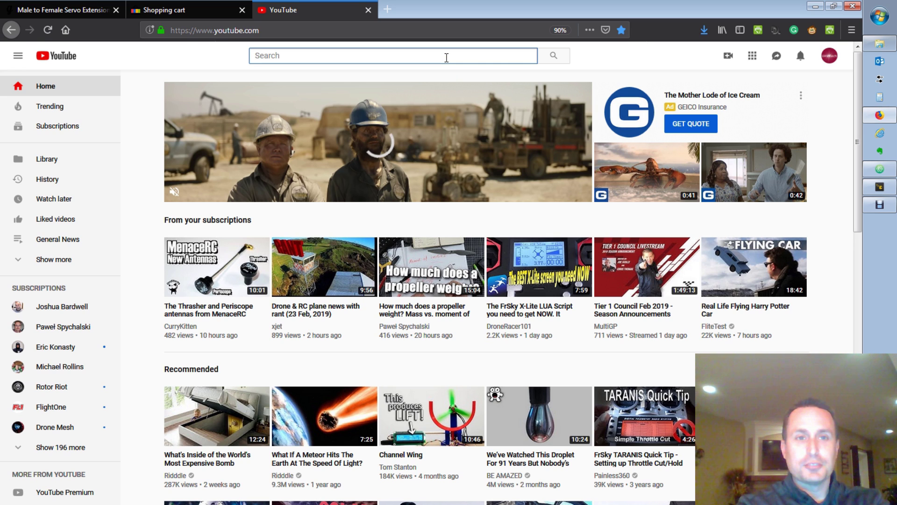
pyautogui.write('vbat')
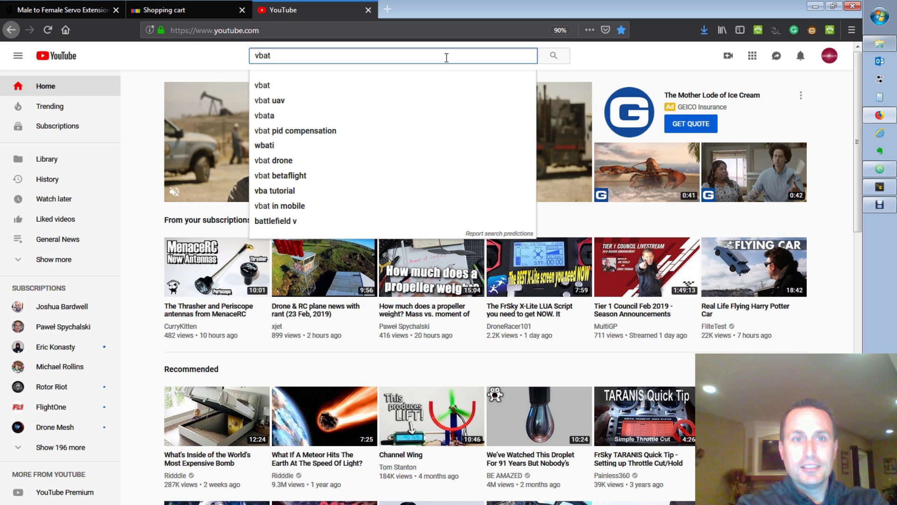
pyautogui.write(' compenst')
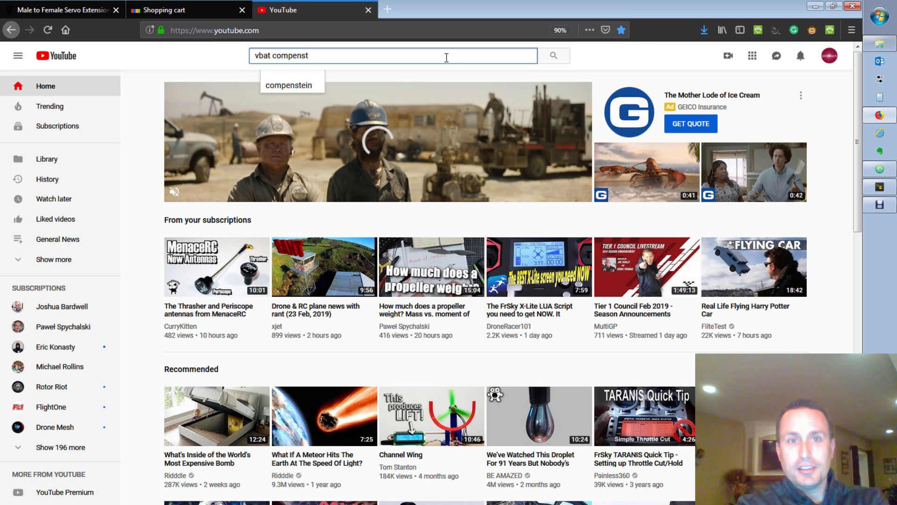
pyautogui.press('BackSpace')
pyautogui.write('at')
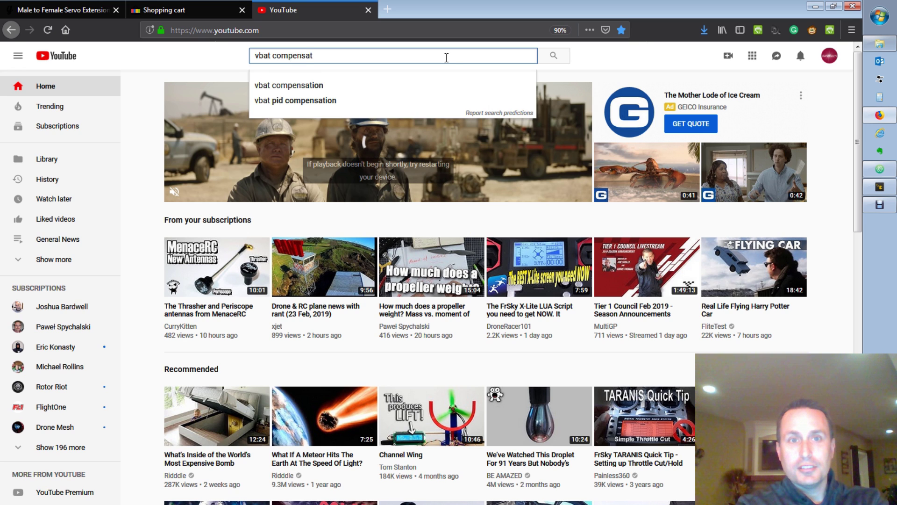
pyautogui.write('ion')
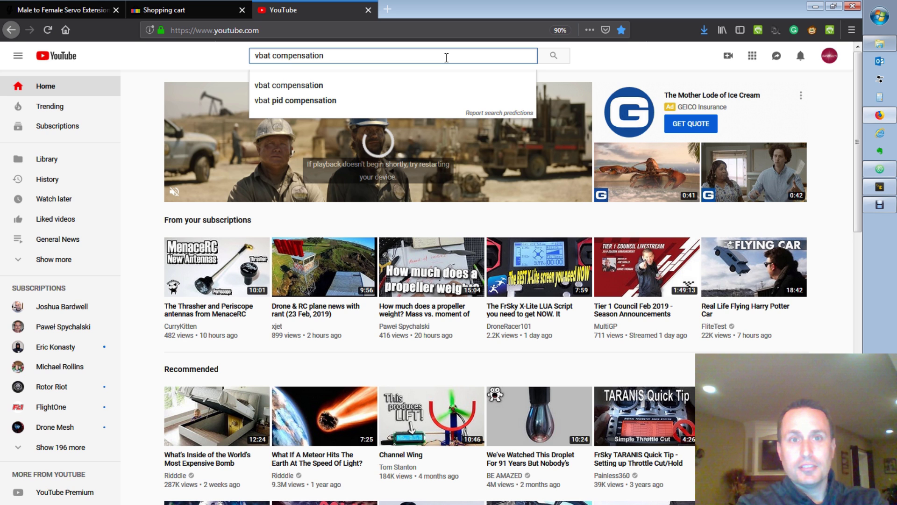
pyautogui.press('Return')
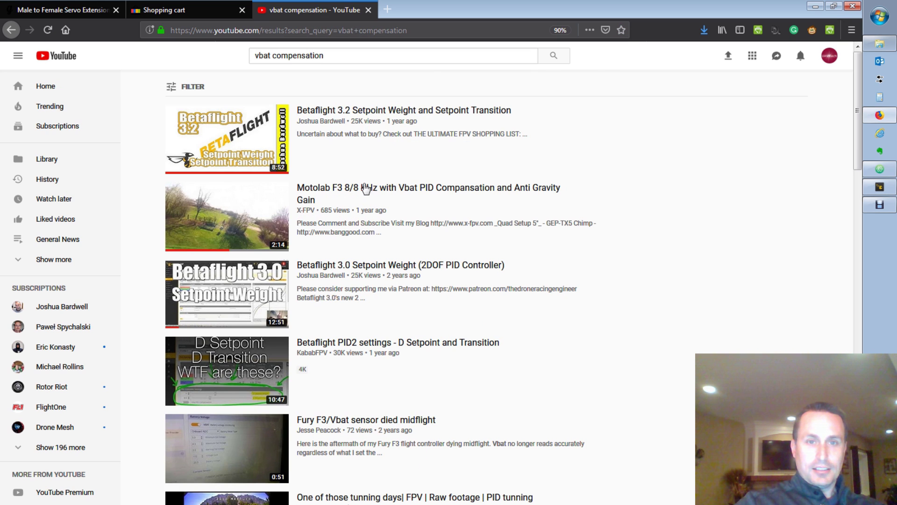
# Step: Scroll through the vbat compensation video results
pyautogui.scroll(-3, 300, 250)
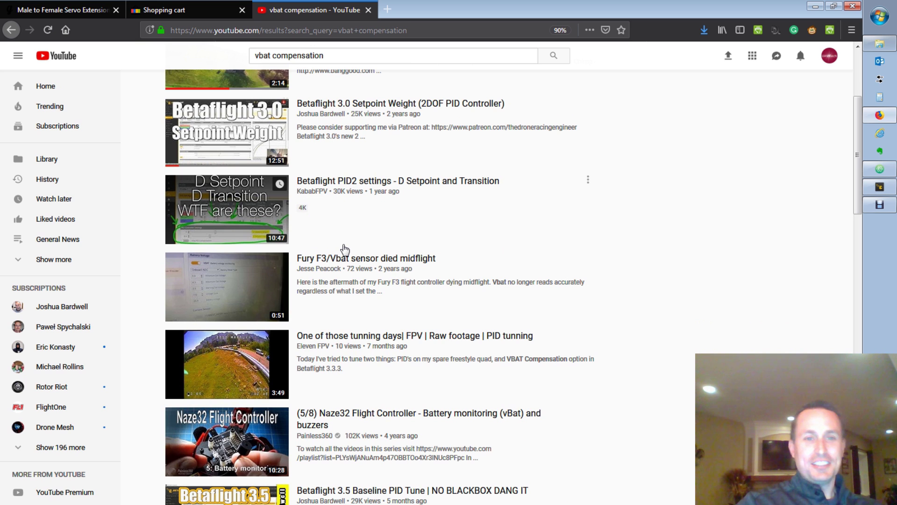
pyautogui.scroll(-6, 345, 247)
pyautogui.scroll(-2, 345, 248)
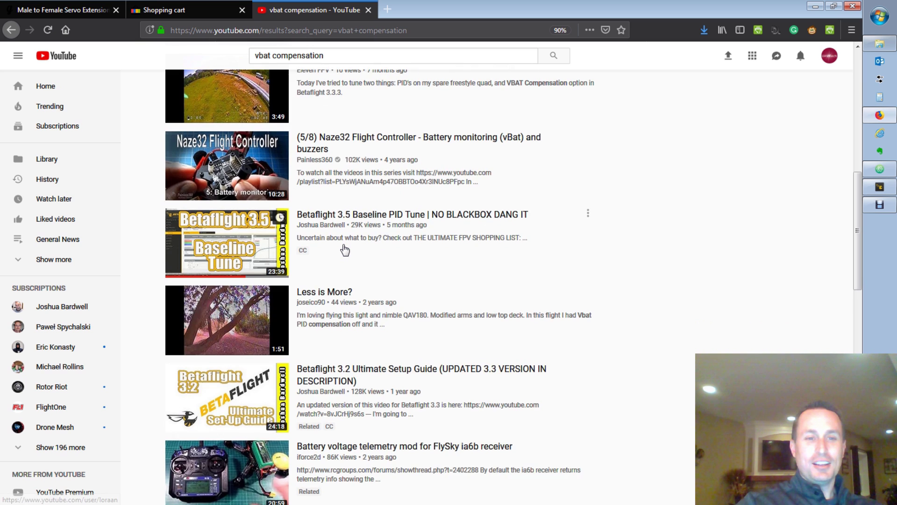
pyautogui.scroll(-1, 344, 247)
pyautogui.scroll(-8, 345, 247)
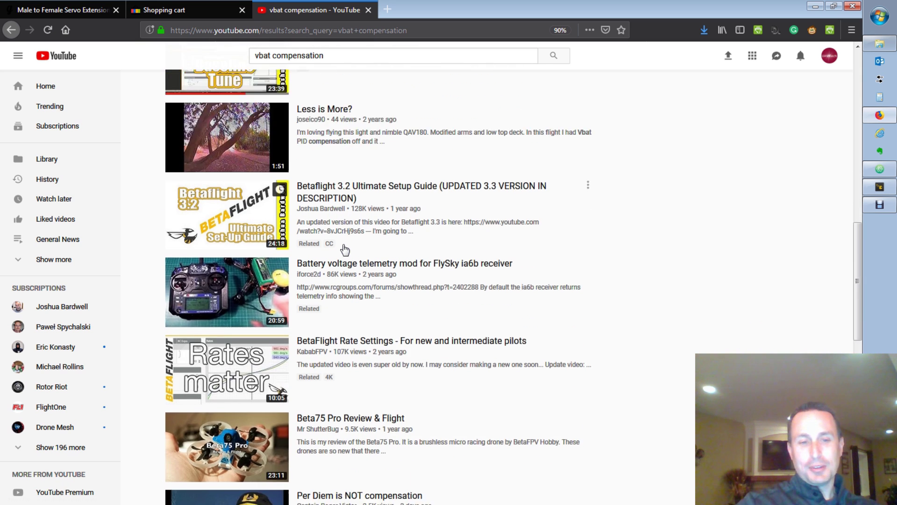
pyautogui.scroll(-2, 344, 247)
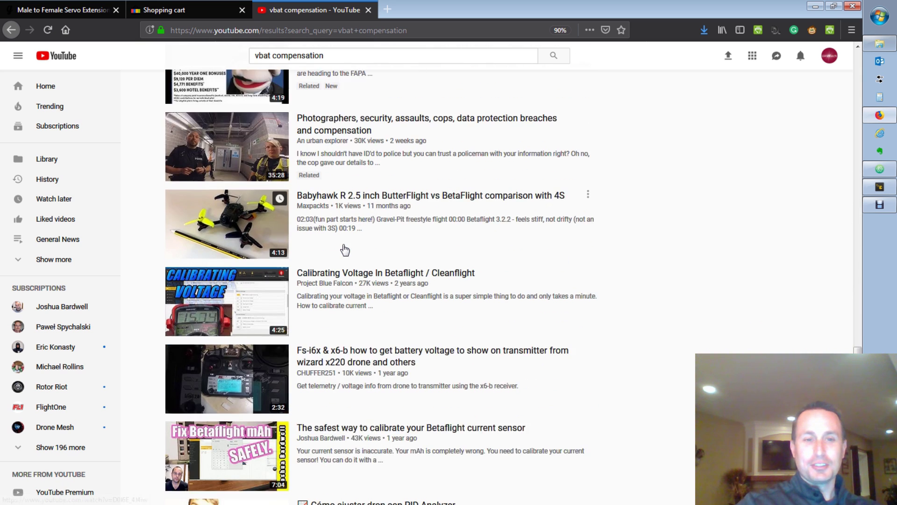
pyautogui.scroll(-5, 345, 248)
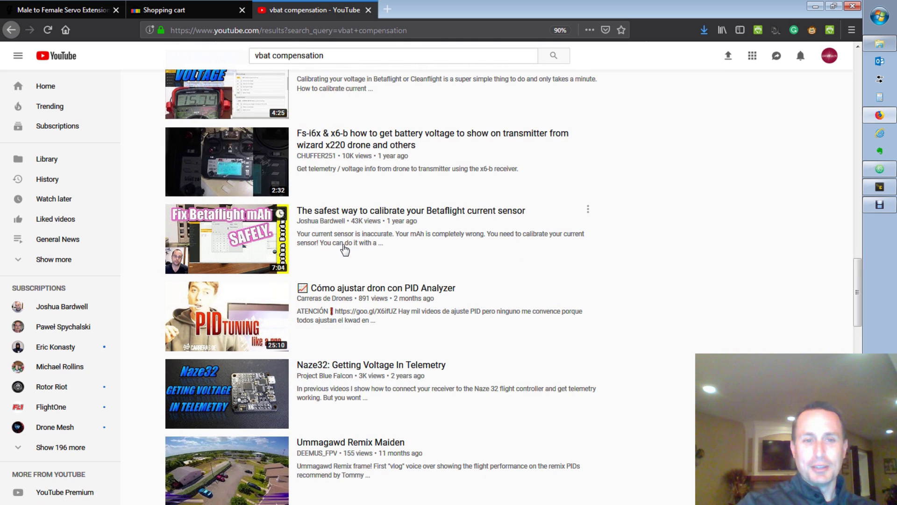
pyautogui.scroll(7, 345, 249)
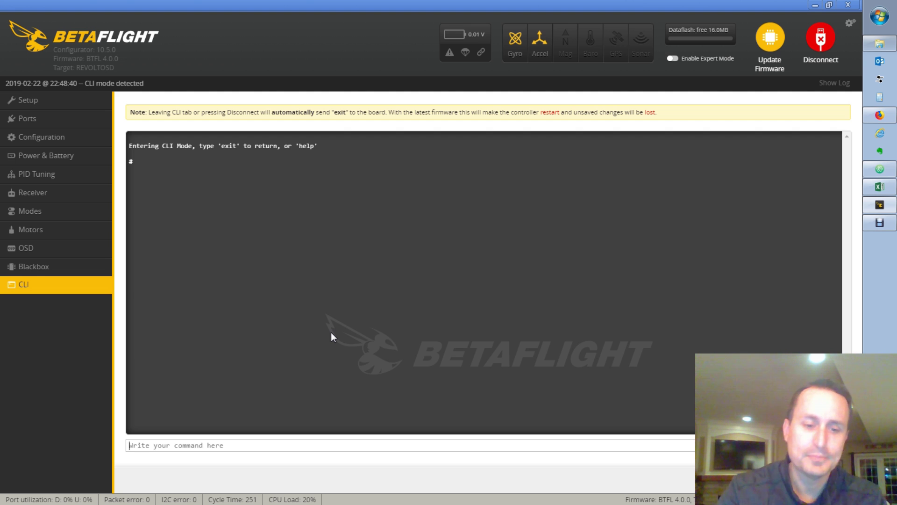
# Step: List the board's vbat settings with 'get vbat' and copy the vbat_pid_gain name for use in Atom
pyautogui.write('get ')
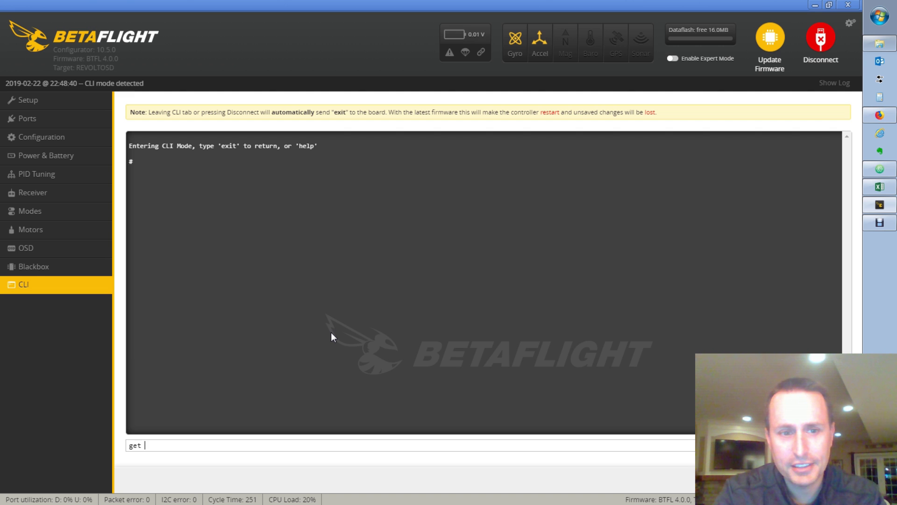
pyautogui.write('vbat')
pyautogui.press('Return')
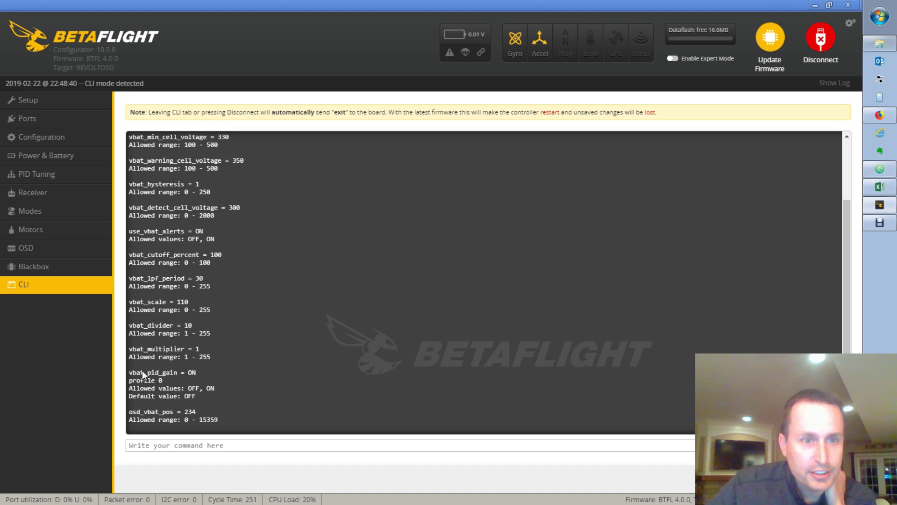
pyautogui.moveTo(129, 372); pyautogui.dragTo(172, 374)
pyautogui.rightClick(175, 372)
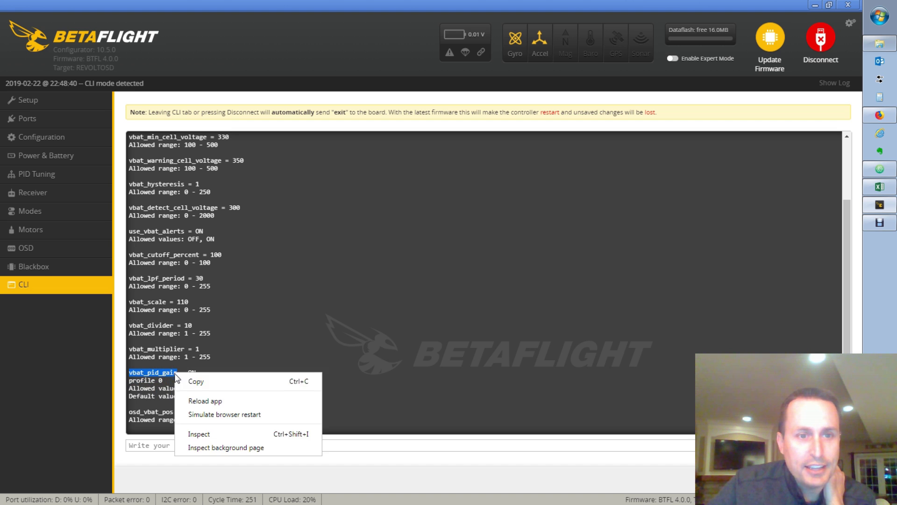
pyautogui.click(190, 378)
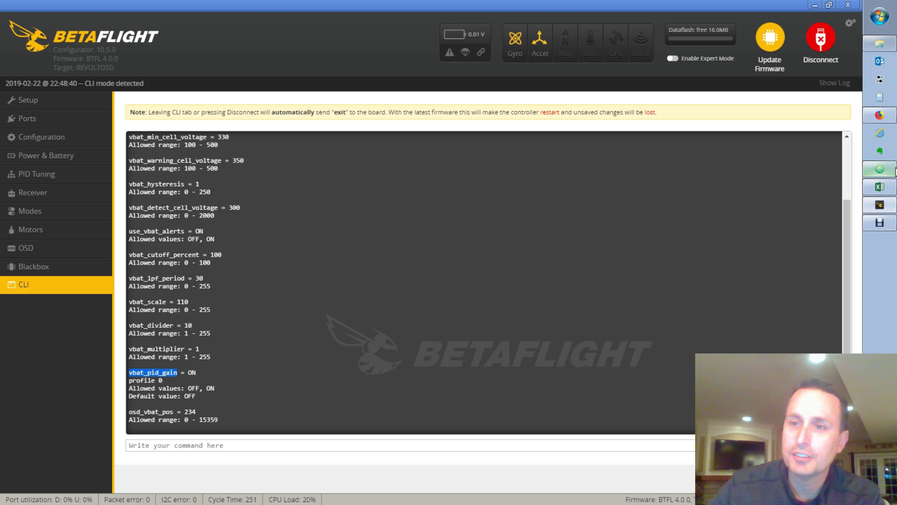
pyautogui.click(811, 181)
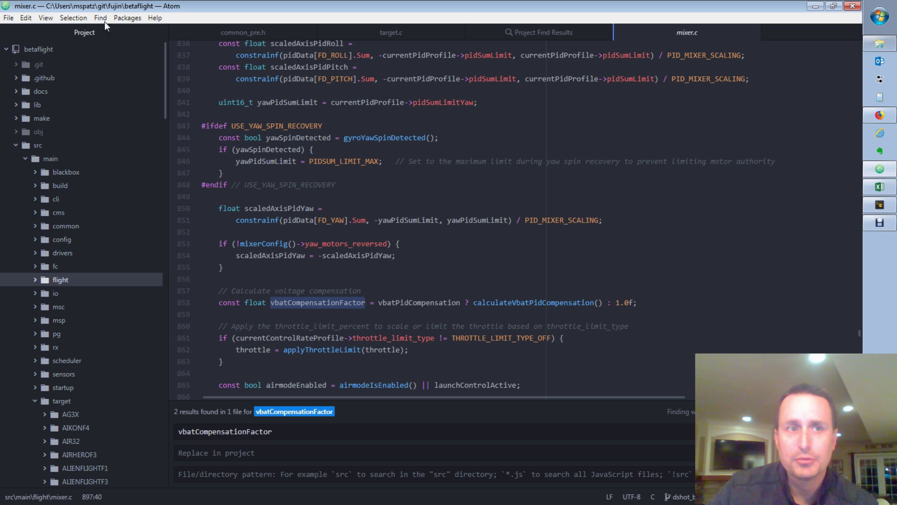
# Step: Search the betaflight project folder for vbat_pid_gain
pyautogui.rightClick(40, 51)
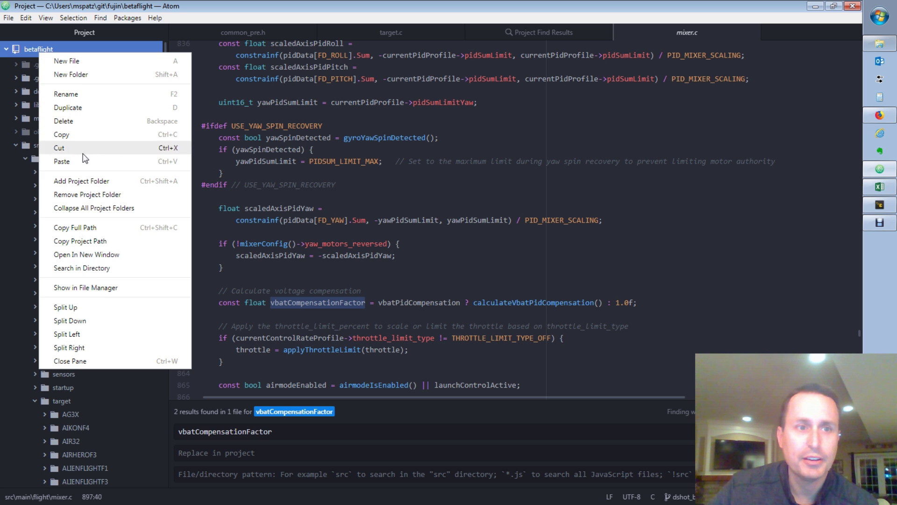
pyautogui.click(64, 271)
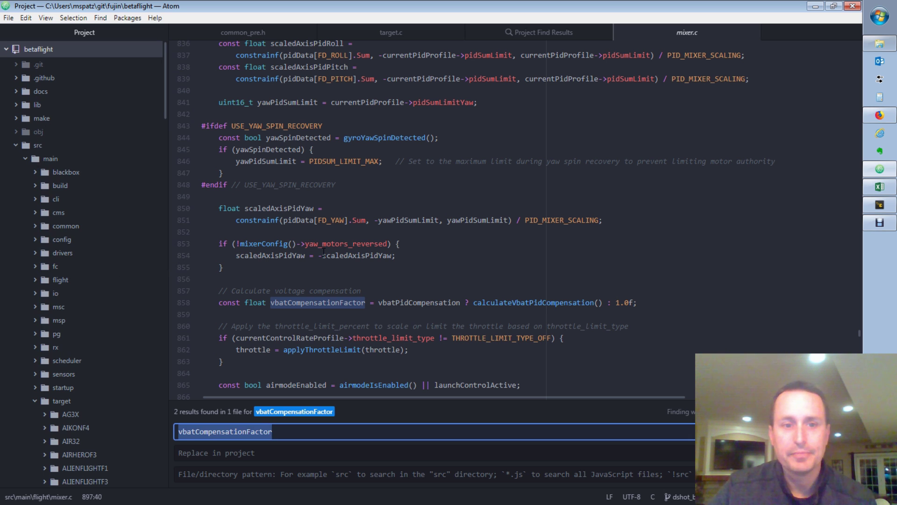
pyautogui.hotkey('ctrl', 'v')
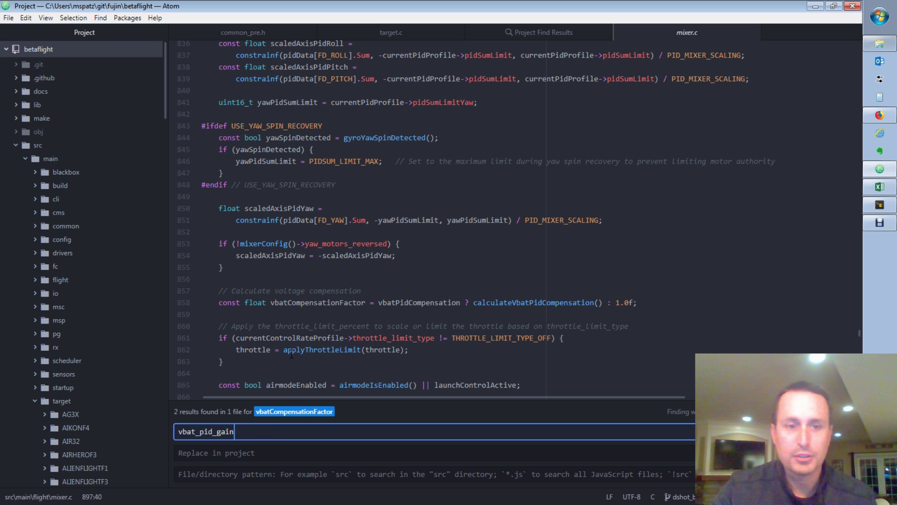
pyautogui.press('Return')
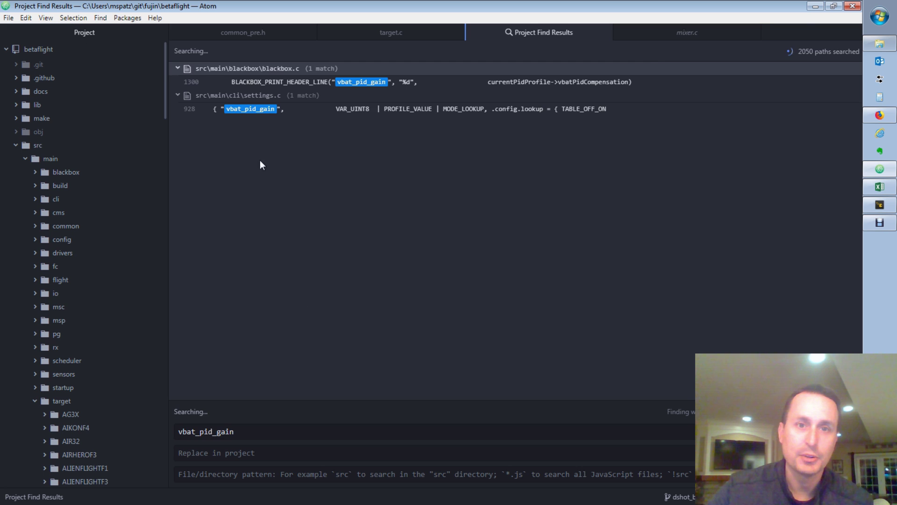
# Step: Open the settings.c match at line 928 and copy the vbatPidCompensation field name
pyautogui.click(269, 116)
pyautogui.doubleClick(268, 116)
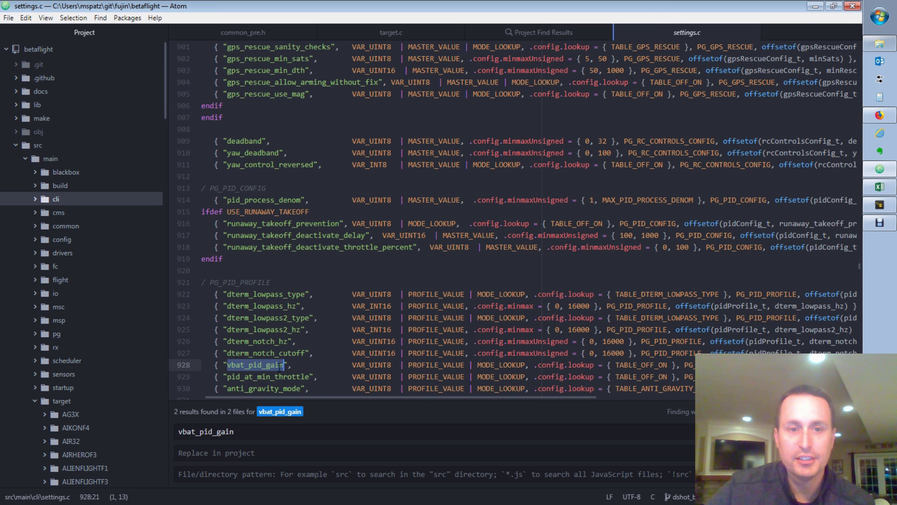
pyautogui.moveTo(315, 396); pyautogui.dragTo(541, 408)
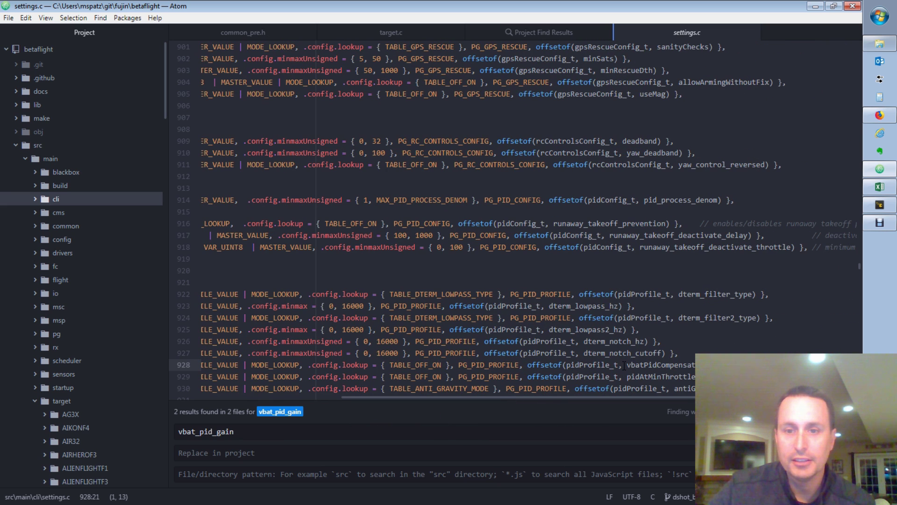
pyautogui.moveTo(627, 365); pyautogui.dragTo(736, 365)
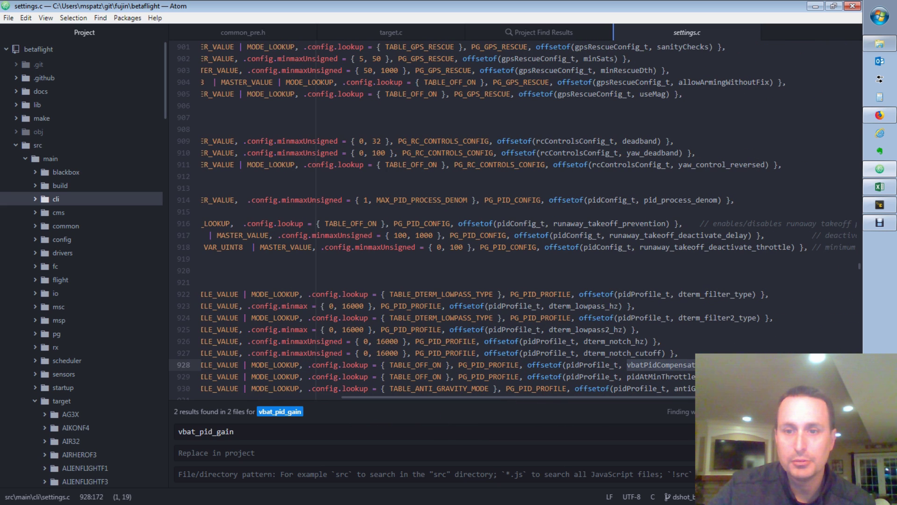
pyautogui.rightClick(707, 355)
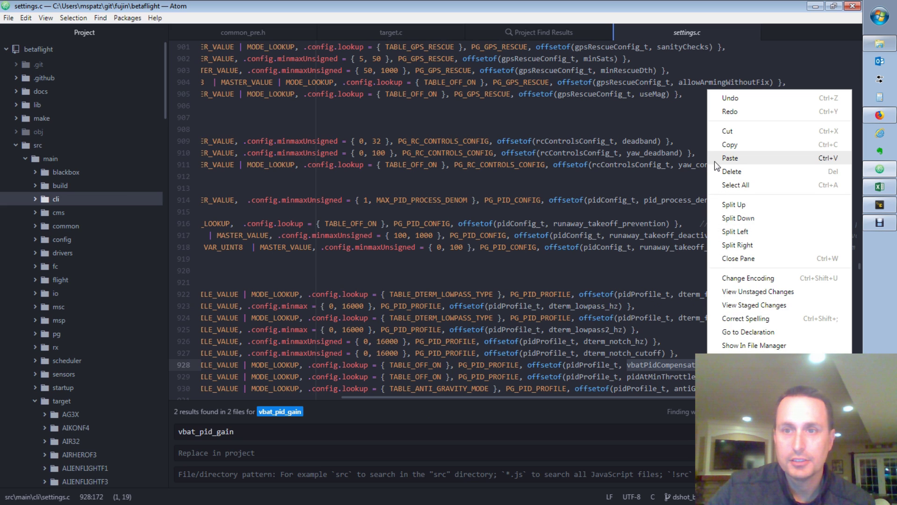
pyautogui.click(729, 145)
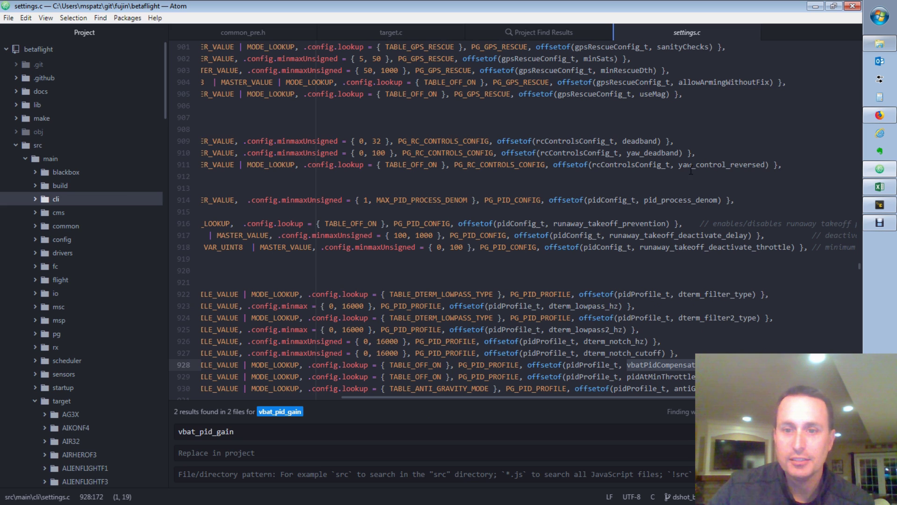
# Step: Search the project for vbatPidCompensation instead of vbat_pid_gain
pyautogui.click(239, 432)
pyautogui.hotkey('ctrl', 'a')
pyautogui.hotkey('ctrl', 'v')
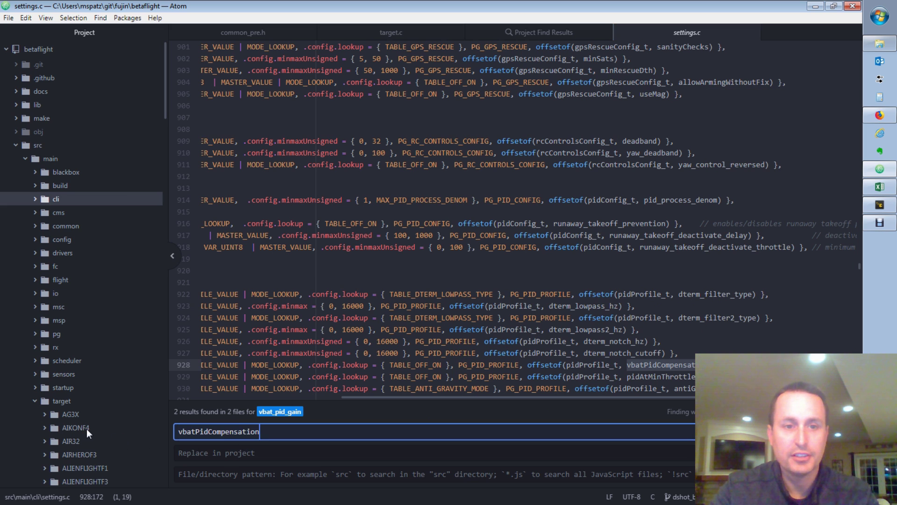
pyautogui.press('Return')
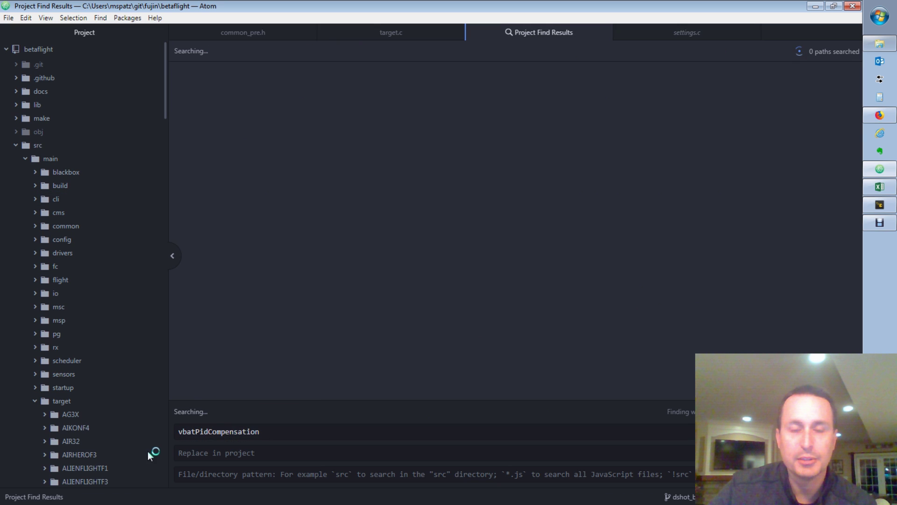
# Step: Open battery.c at line 447's calculateVbatPidCompensation and inspect batteryScaler before returning to Betaflight
pyautogui.click(255, 329)
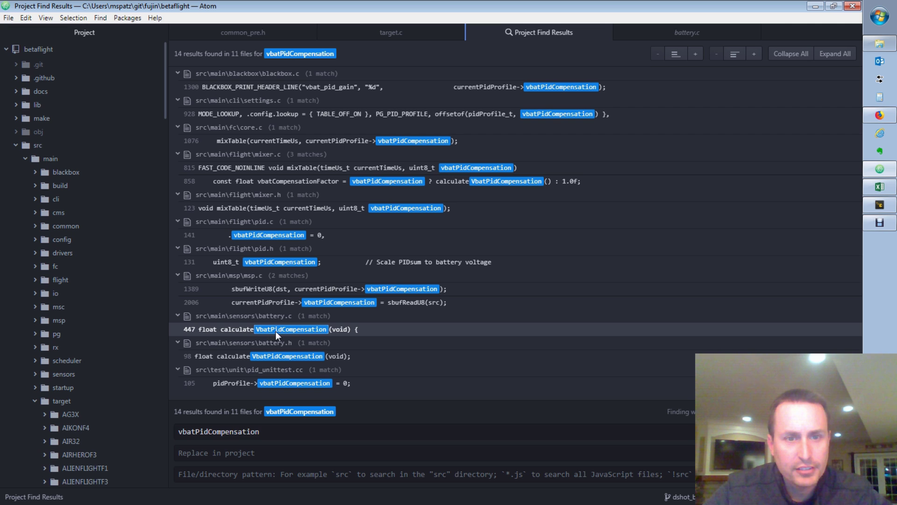
pyautogui.click(294, 330)
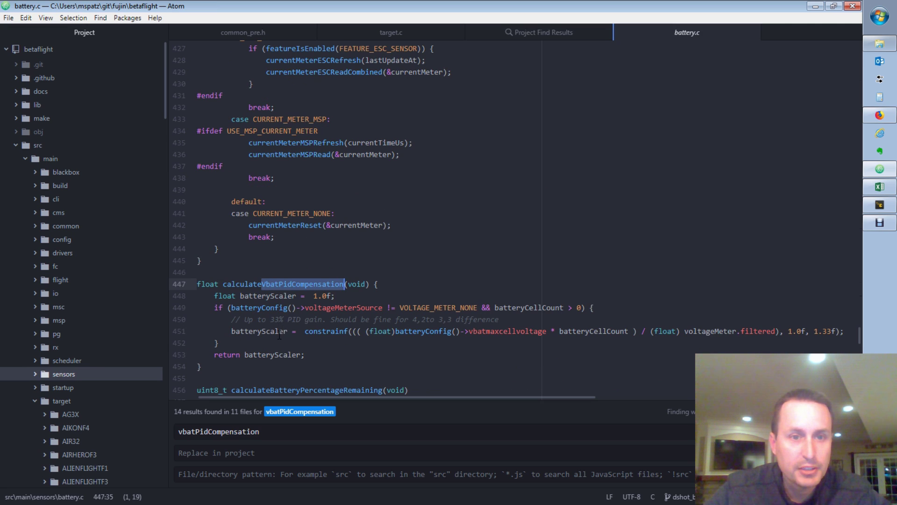
pyautogui.moveTo(282, 333); pyautogui.dragTo(231, 329)
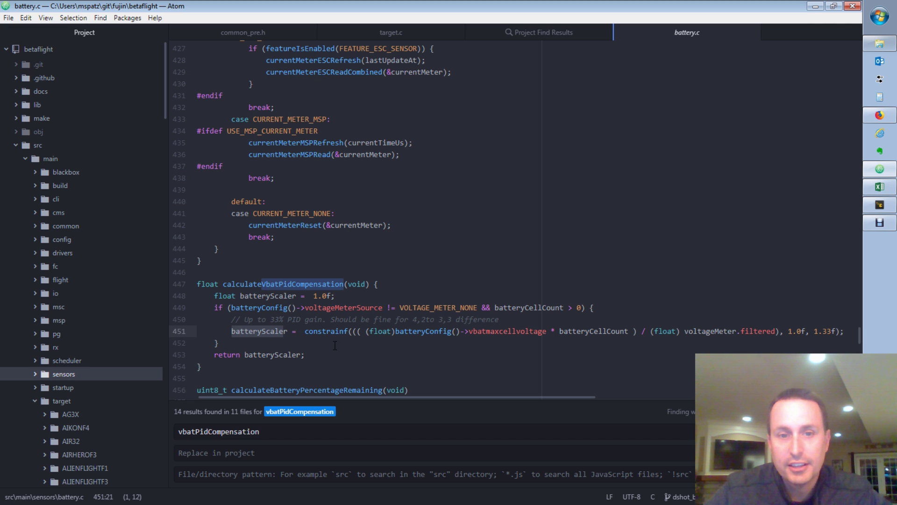
pyautogui.moveTo(458, 395); pyautogui.dragTo(498, 402)
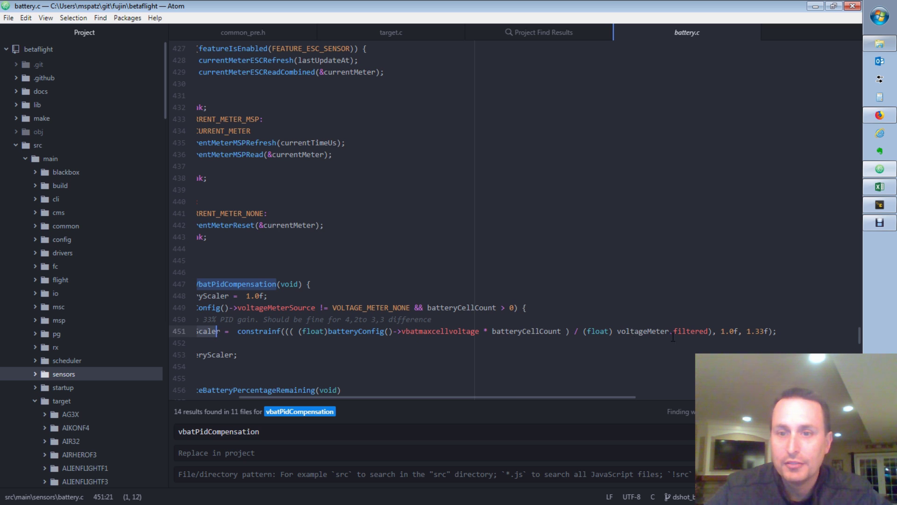
pyautogui.hotkey('alt', 'Tab')
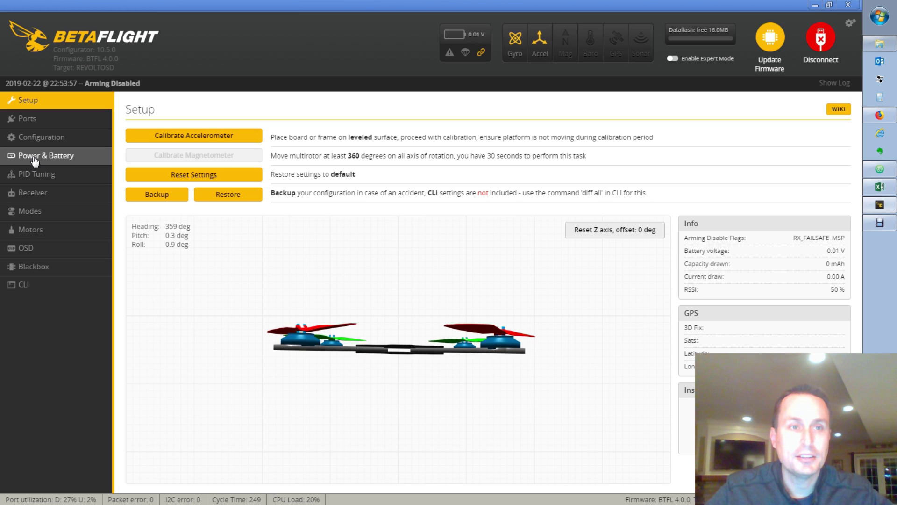
# Step: Show the 4.3 Maximum Cell Voltage on Power & Battery with the Excel workbook beside it
pyautogui.click(35, 159)
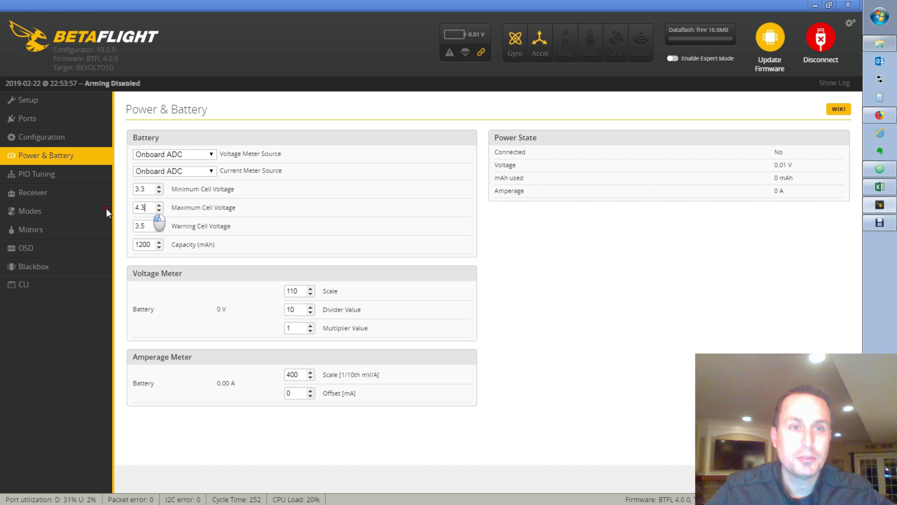
pyautogui.doubleClick(149, 209)
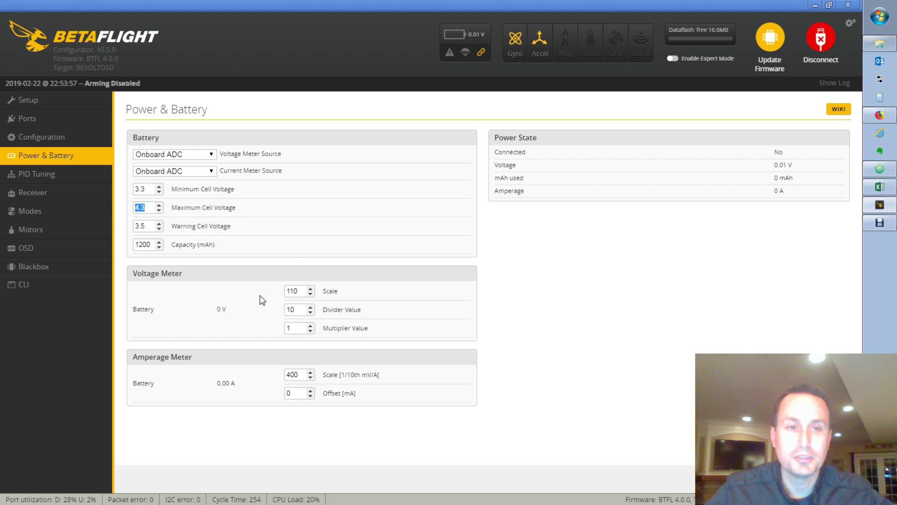
pyautogui.click(879, 187)
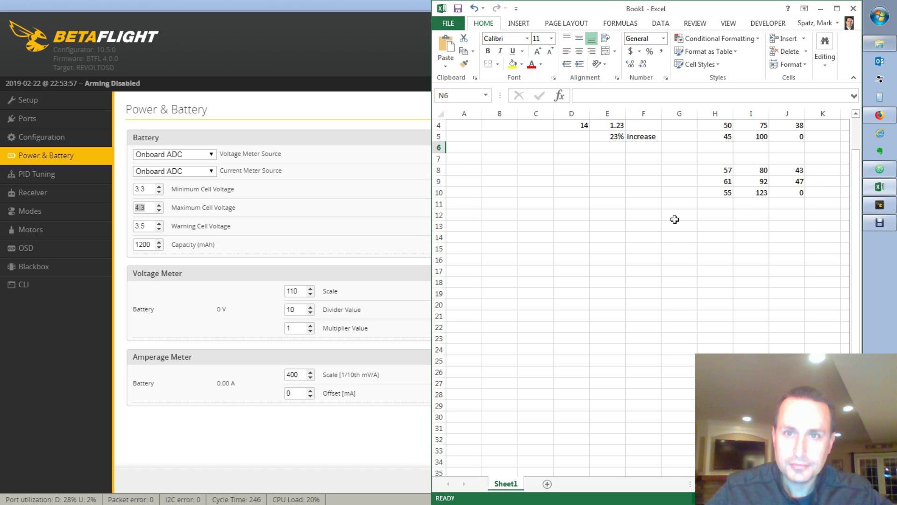
# Step: Review the 4.3 cell voltage in B3, cell count 4 in C3, and D3's pack voltage formula
pyautogui.scroll(1, 674, 219)
pyautogui.click(510, 148)
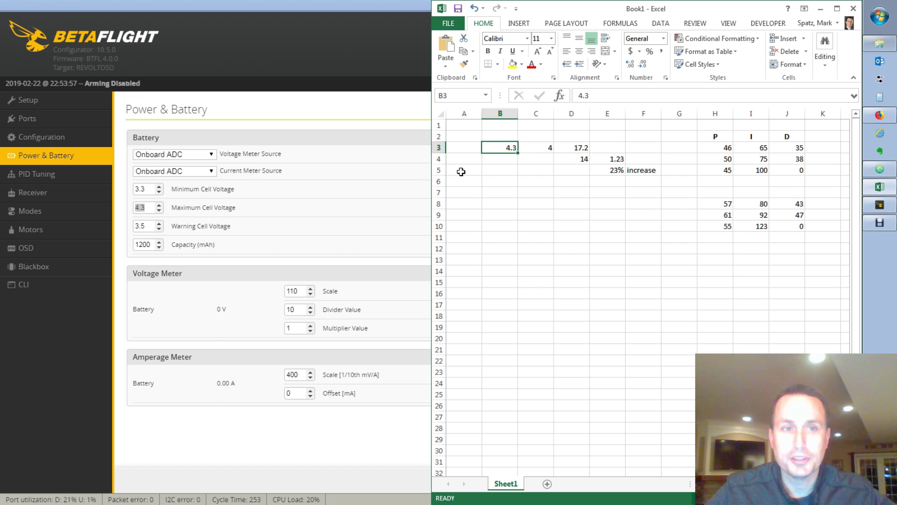
pyautogui.click(546, 151)
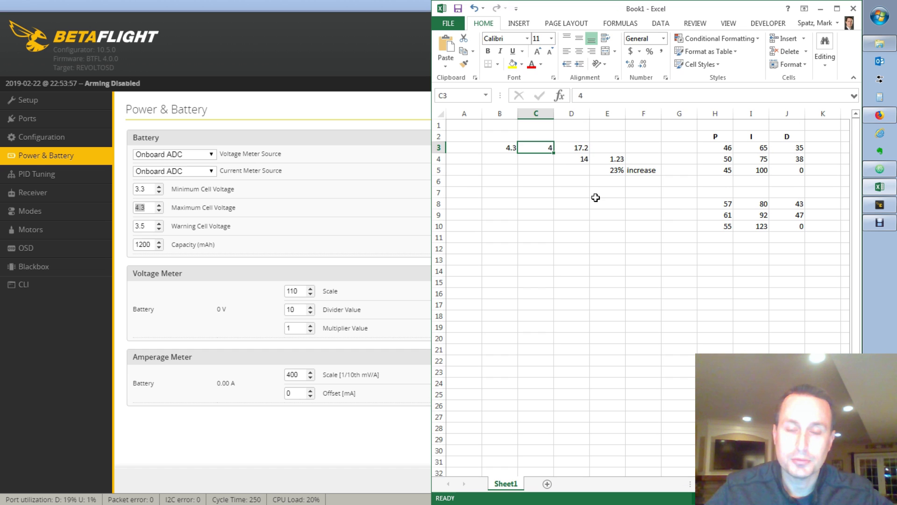
pyautogui.click(579, 148)
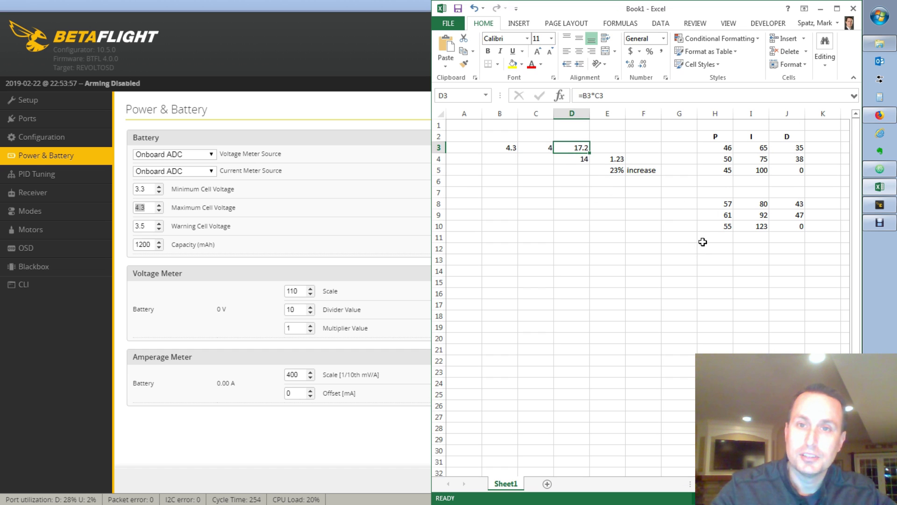
pyautogui.moveTo(553, 191); pyautogui.dragTo(584, 187)
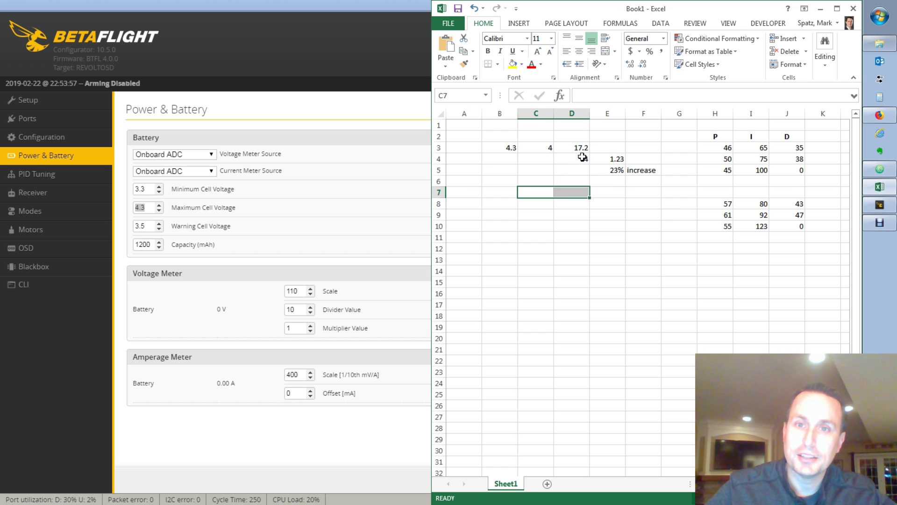
# Step: Set the sagged pack voltage in D4 to 16.5
pyautogui.click(580, 159)
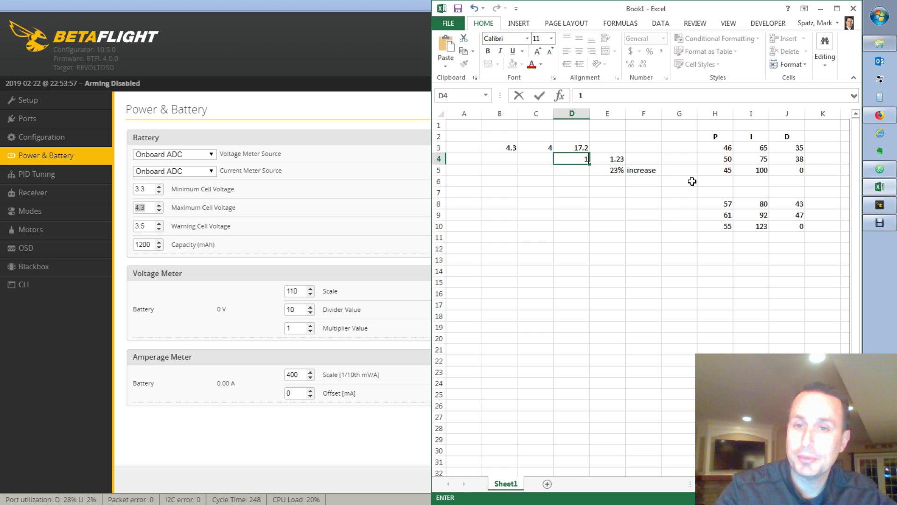
pyautogui.write('.2')
pyautogui.press('Return')
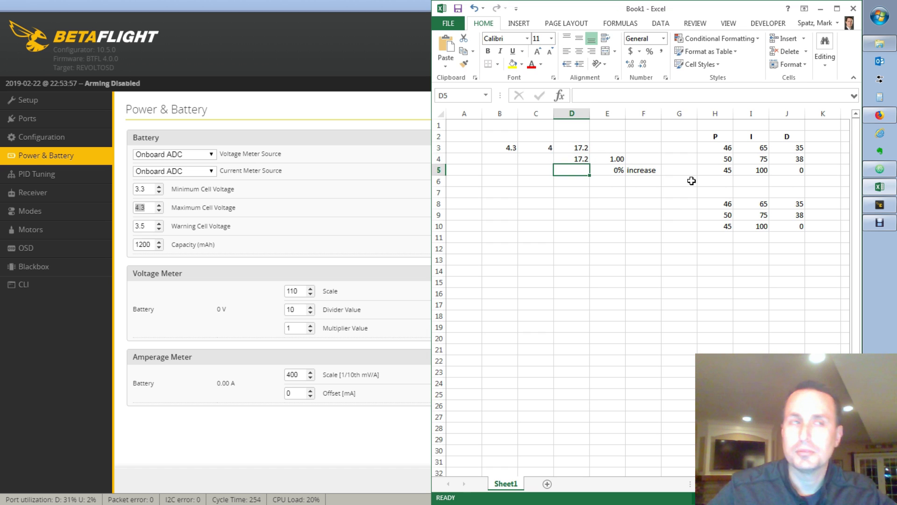
pyautogui.click(577, 160)
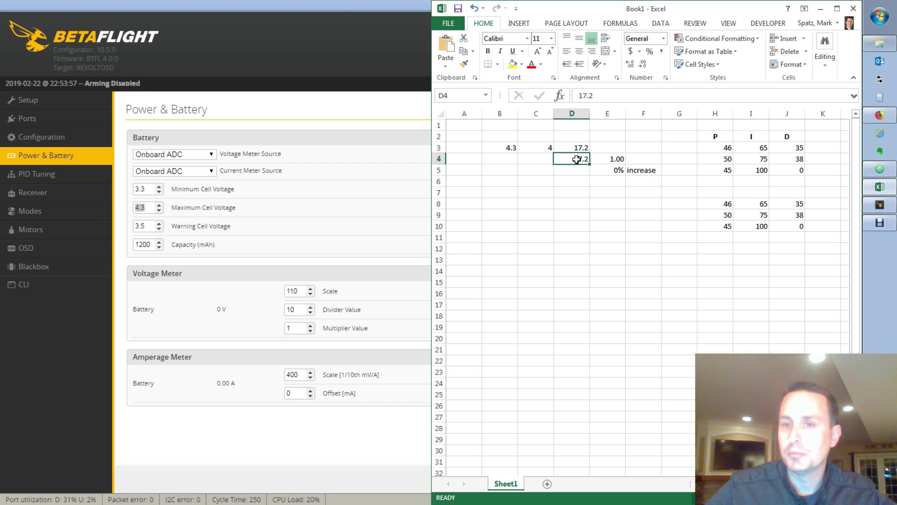
pyautogui.write('17.5')
pyautogui.press('Return')
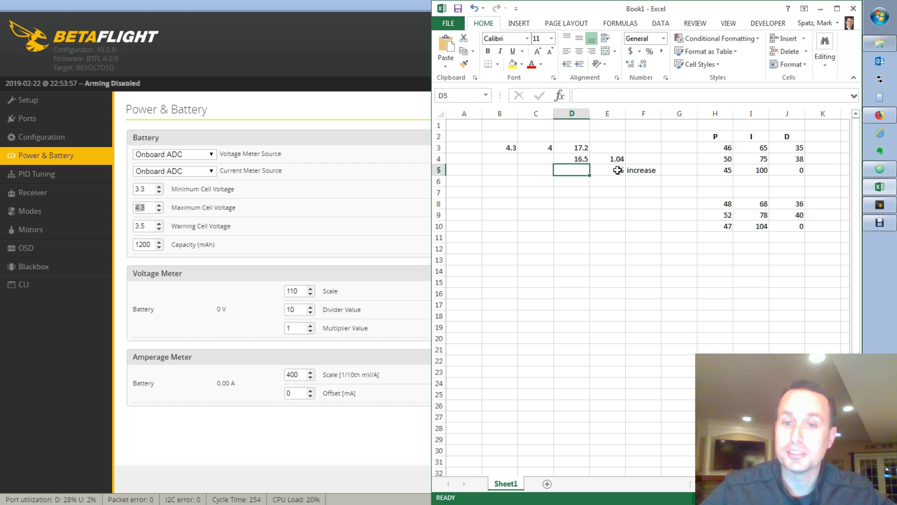
# Step: Check the boost formula =D3/D4 in E4 (1.04) and the 4% increase in E5
pyautogui.click(611, 158)
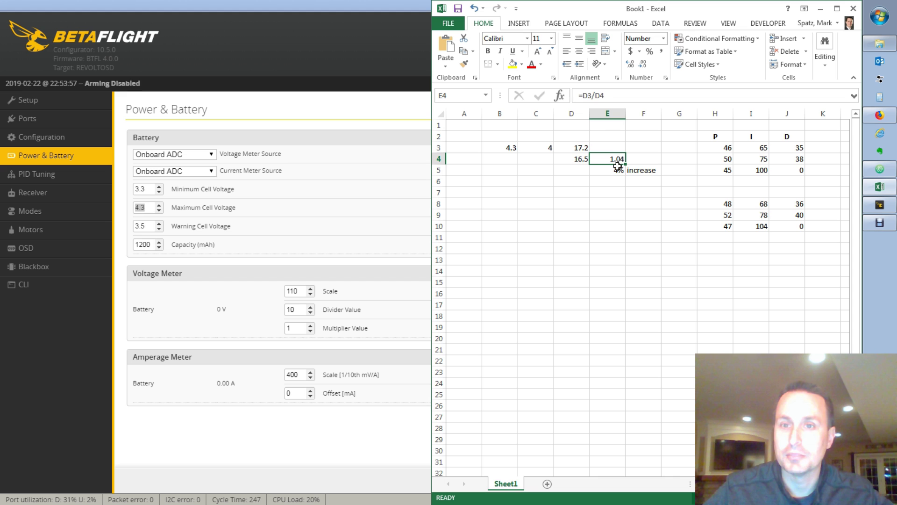
pyautogui.click(589, 95)
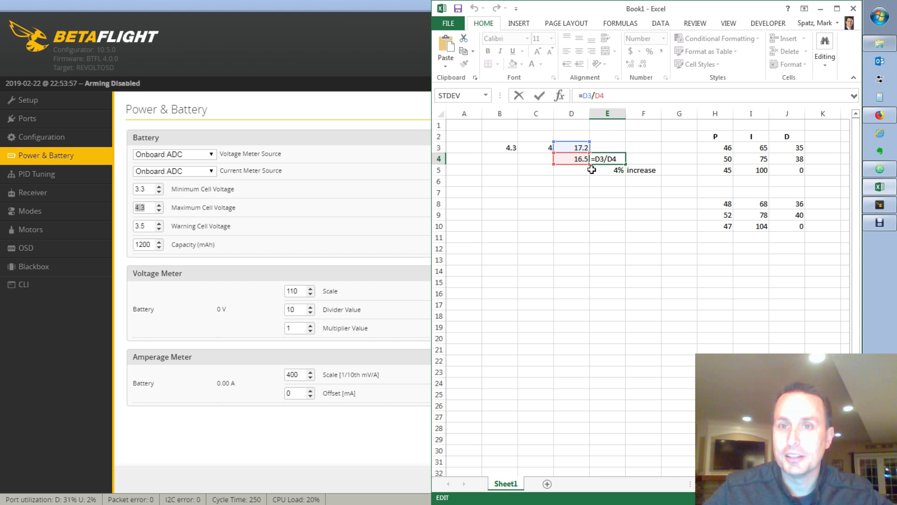
pyautogui.press('Escape')
pyautogui.click(615, 172)
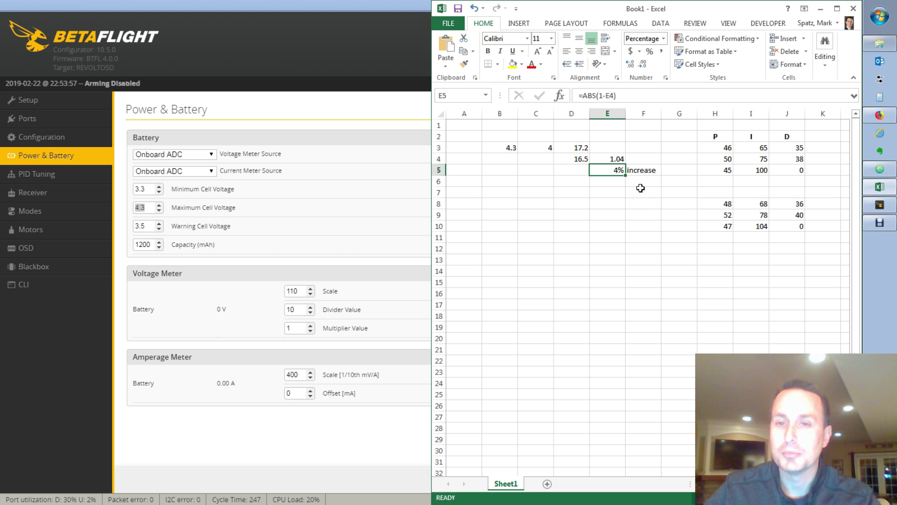
# Step: Centre the original P, I, D values in H3:J5 and the scaled values in H8:J10
pyautogui.hscroll(2, 652, 196)
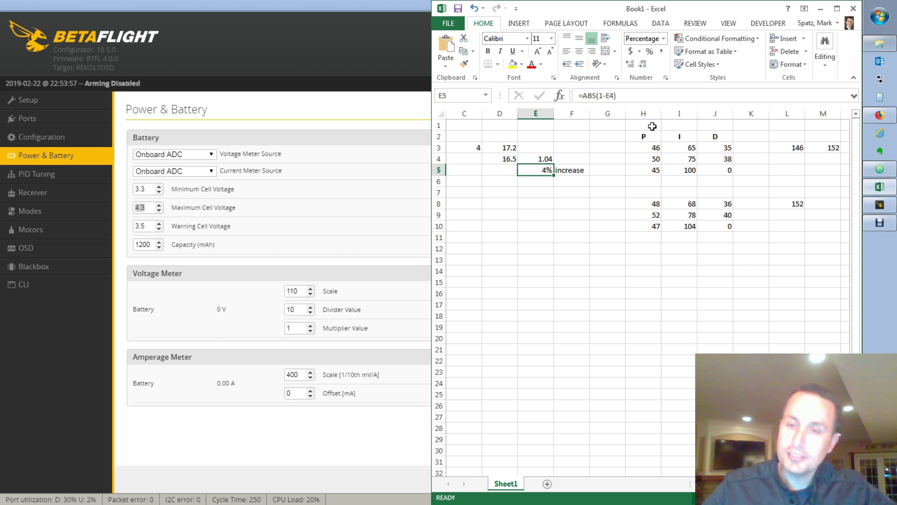
pyautogui.click(653, 148)
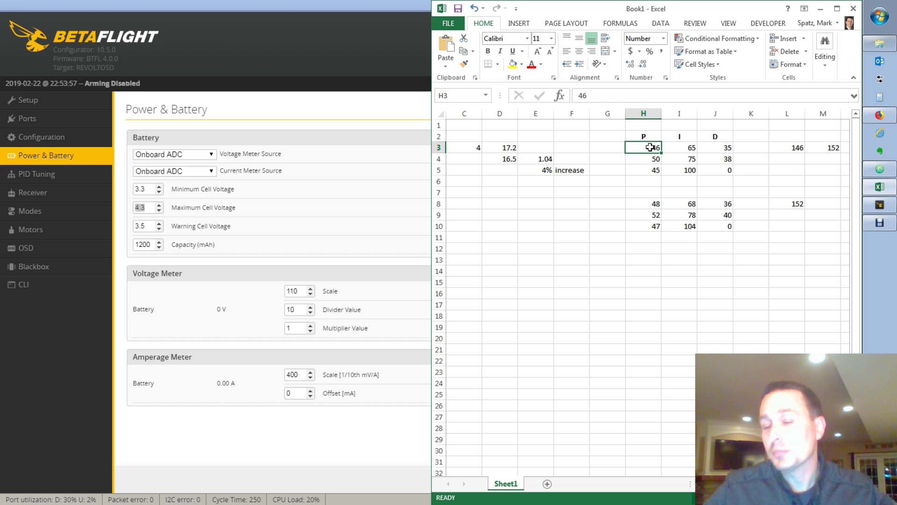
pyautogui.moveTo(654, 148); pyautogui.dragTo(716, 170)
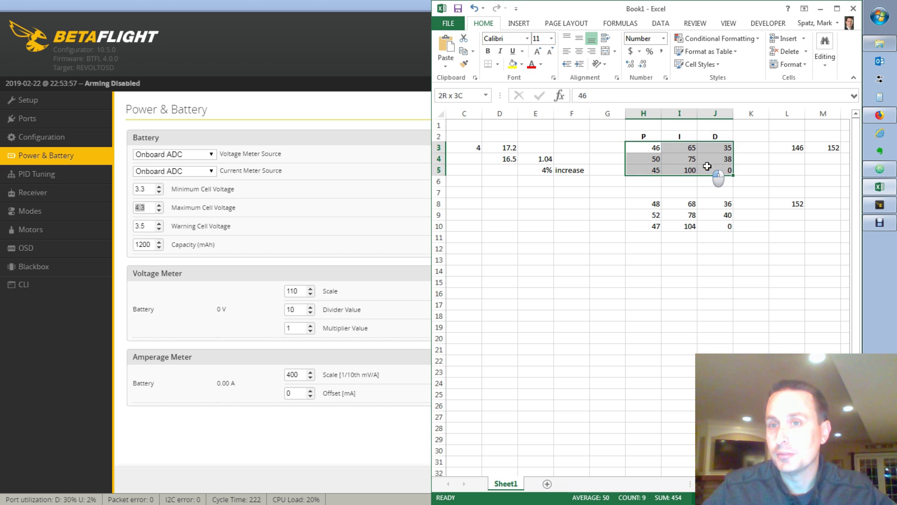
pyautogui.click(579, 56)
pyautogui.moveTo(651, 204); pyautogui.dragTo(721, 229)
pyautogui.click(579, 50)
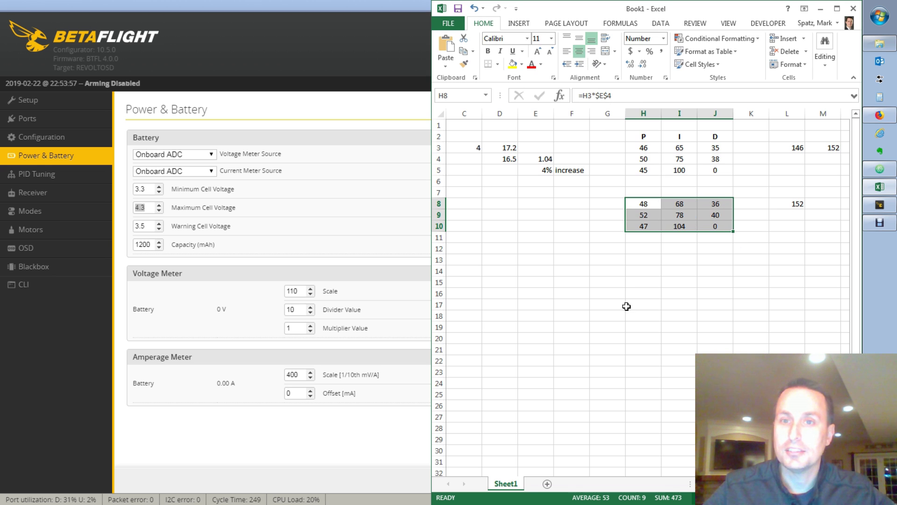
pyautogui.click(630, 305)
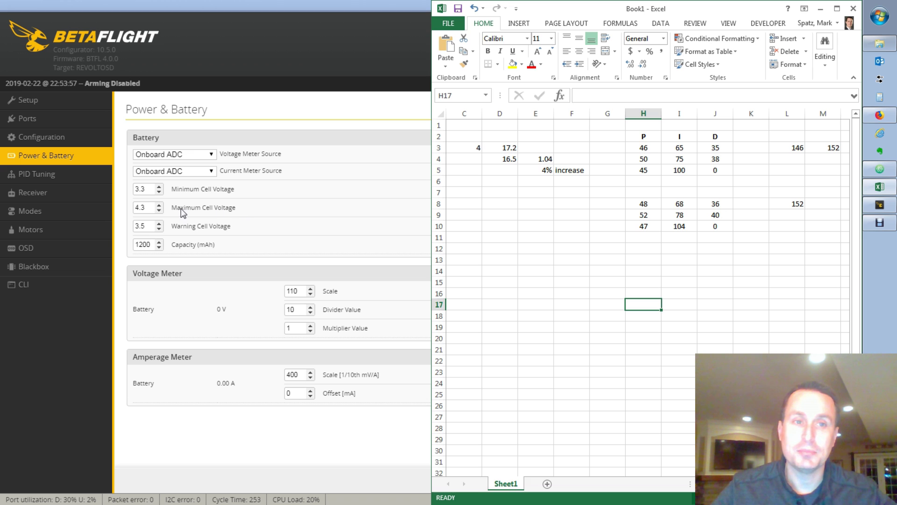
pyautogui.click(150, 209)
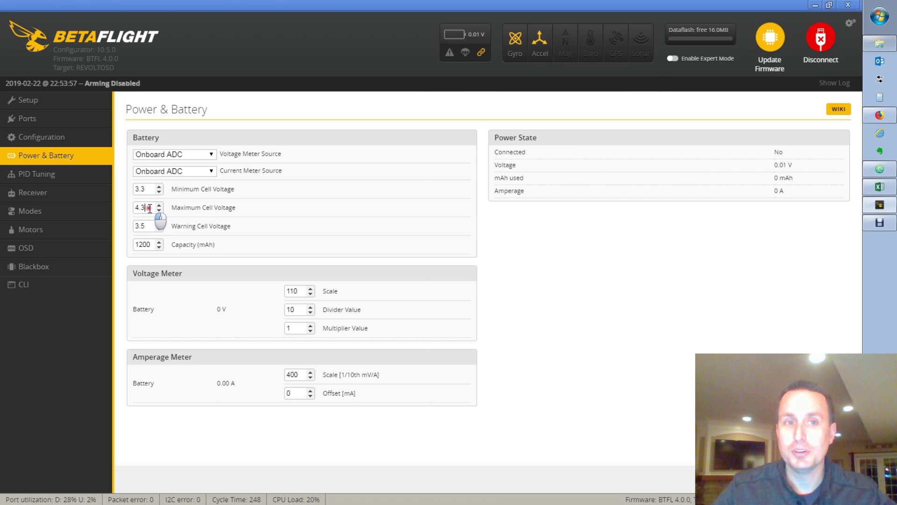
# Step: Try low pack voltages 16.2 and then 14 in D4 to watch the boost recalculate
pyautogui.click(882, 172)
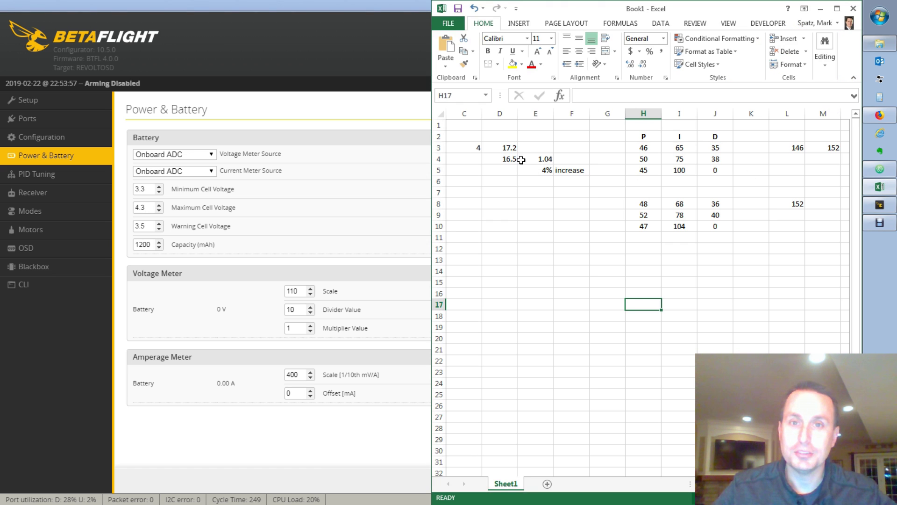
pyautogui.click(506, 158)
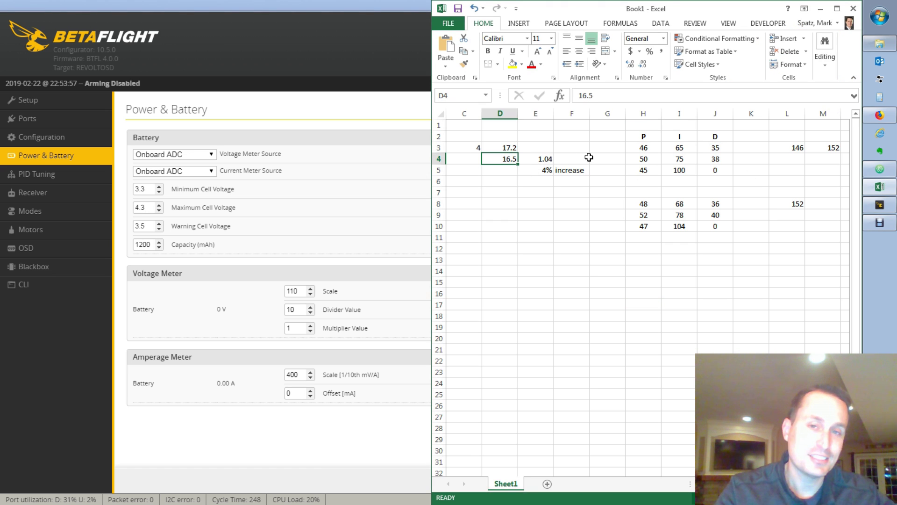
pyautogui.write('16.2')
pyautogui.press('Return')
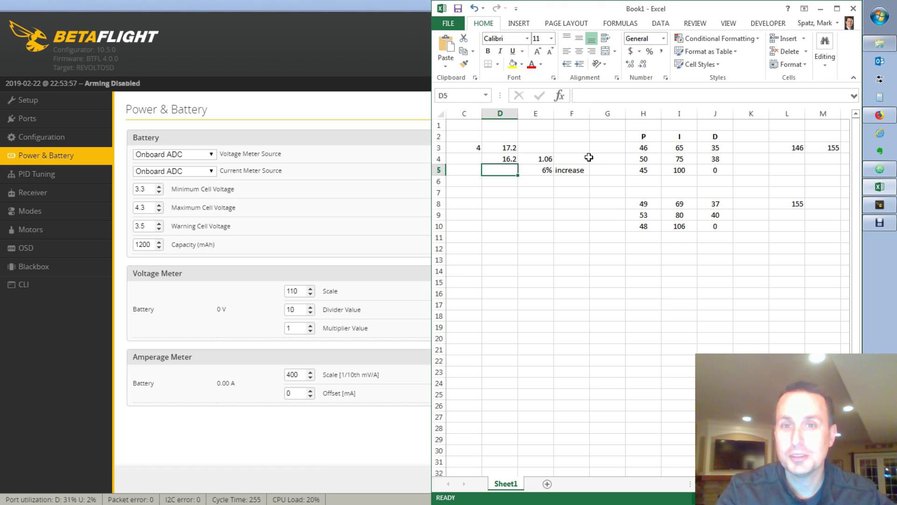
pyautogui.press('Up')
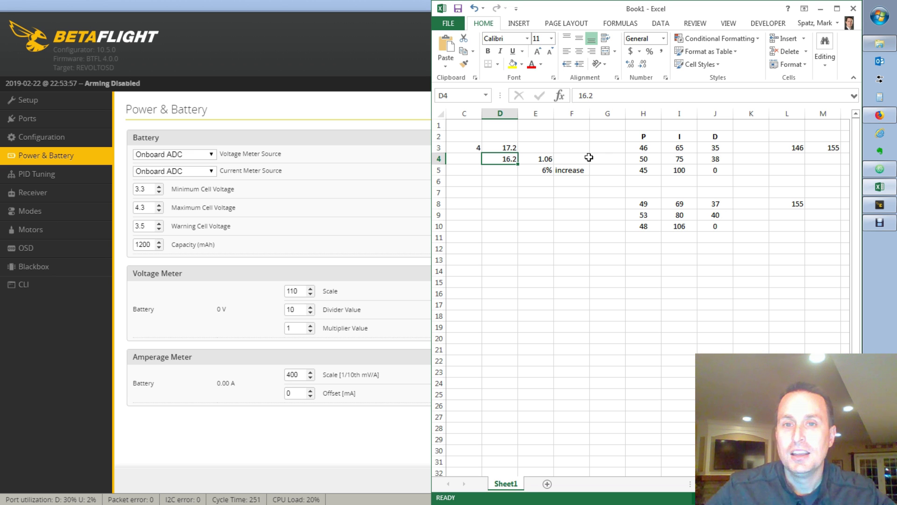
pyautogui.write('14')
pyautogui.press('Return')
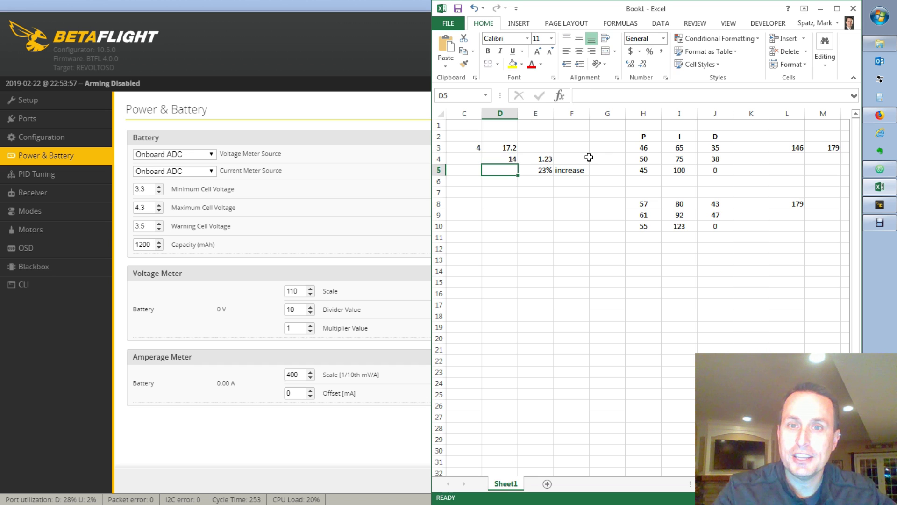
# Step: Try 13 in D4, then settle on 14 for a 1.23 boost (23% increase)
pyautogui.click(511, 160)
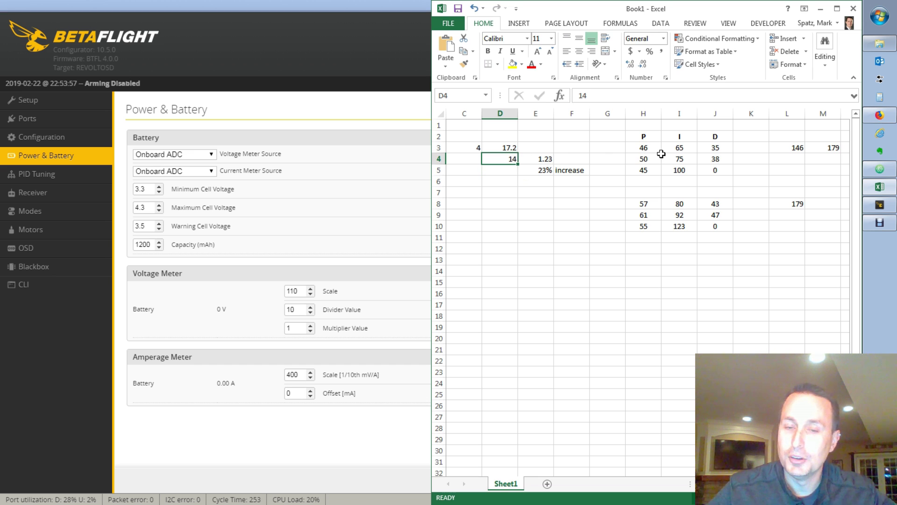
pyautogui.write('13')
pyautogui.press('Return')
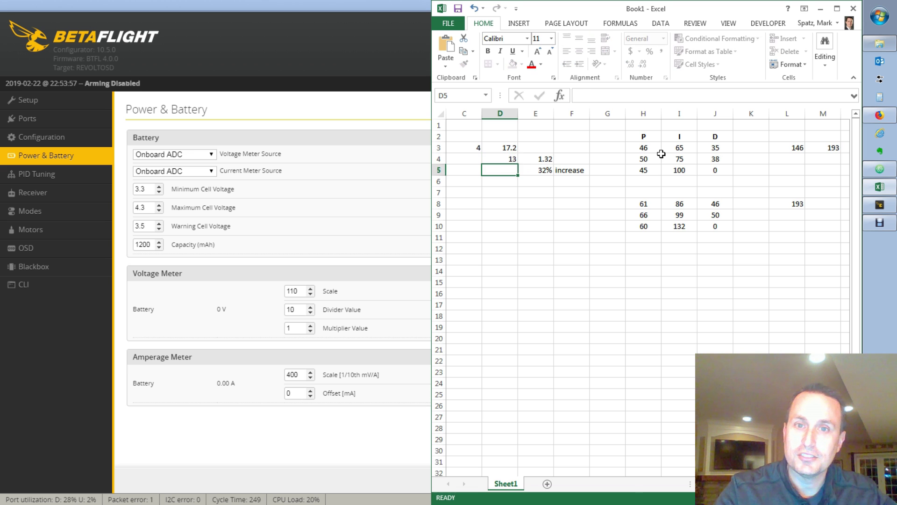
pyautogui.press('Up')
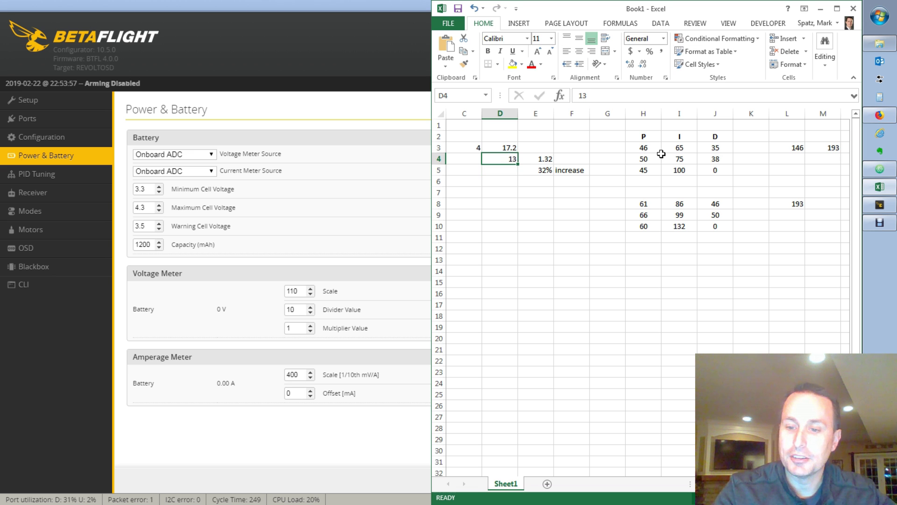
pyautogui.write('14')
pyautogui.press('Return')
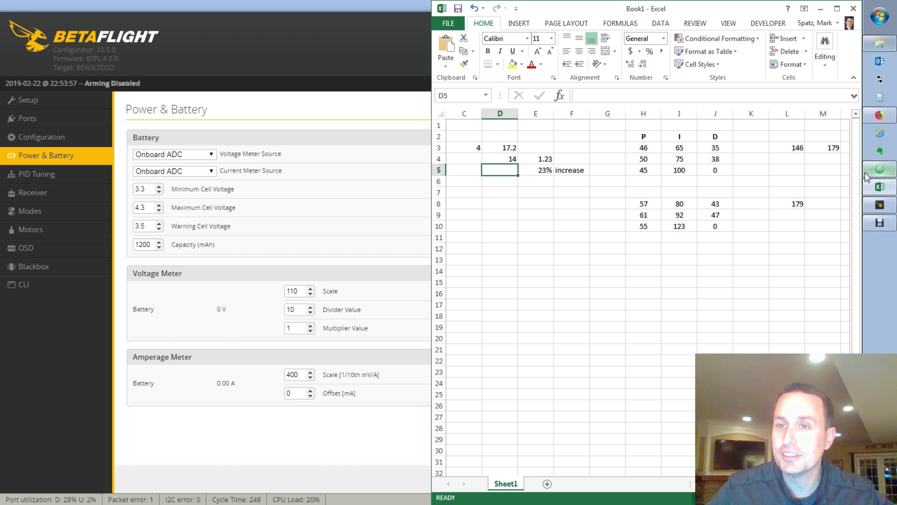
pyautogui.click(793, 147)
pyautogui.click(603, 95)
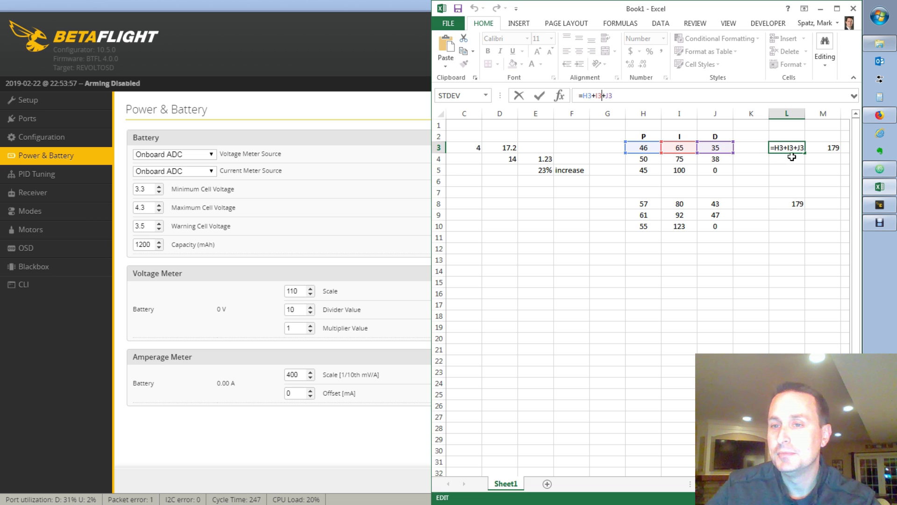
pyautogui.press('Return')
pyautogui.doubleClick(829, 147)
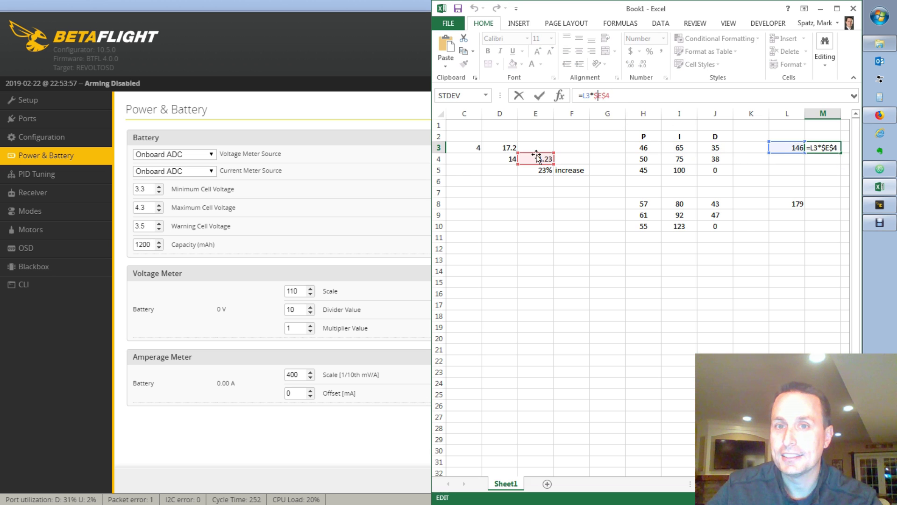
pyautogui.hotkey('ctrl', 'Return')
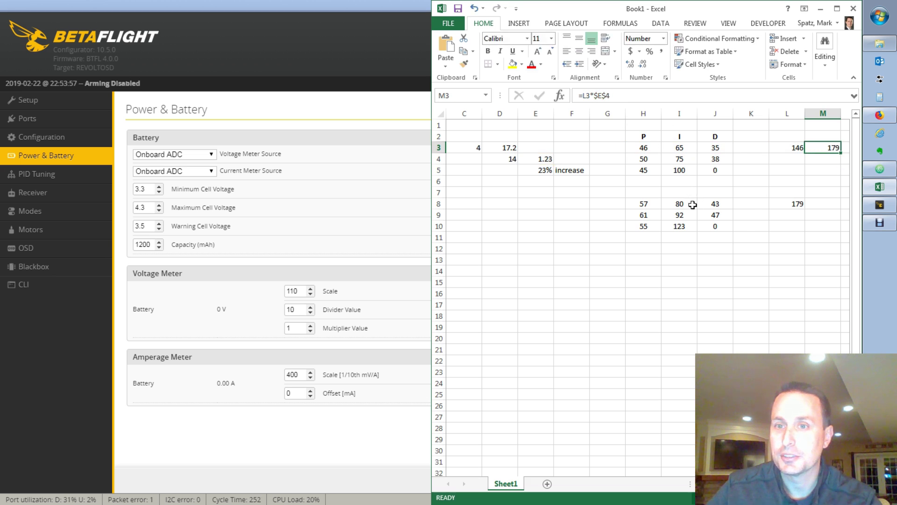
pyautogui.click(785, 206)
pyautogui.click(648, 204)
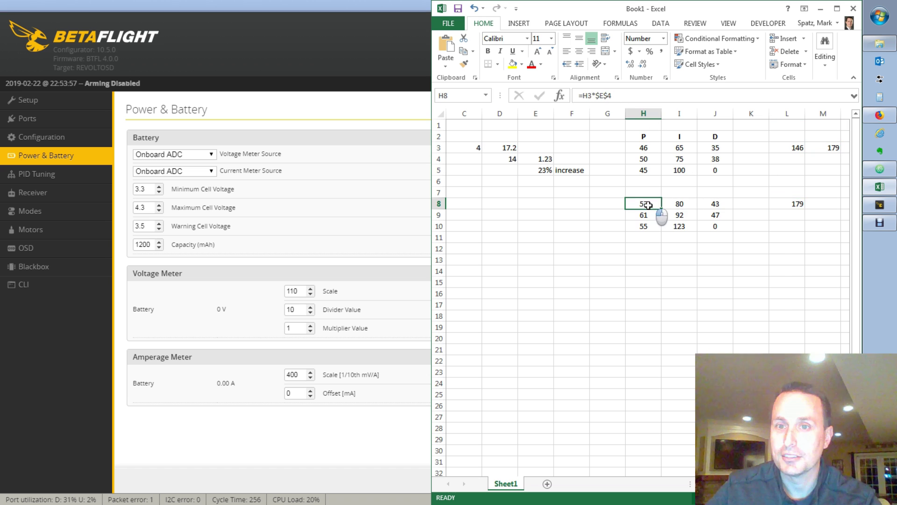
pyautogui.click(592, 95)
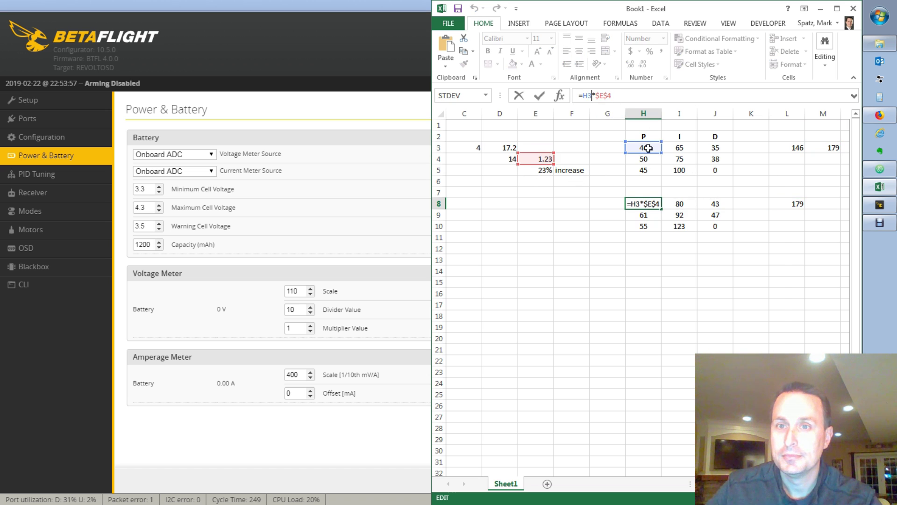
pyautogui.hotkey('ctrl', 'Return')
pyautogui.click(785, 205)
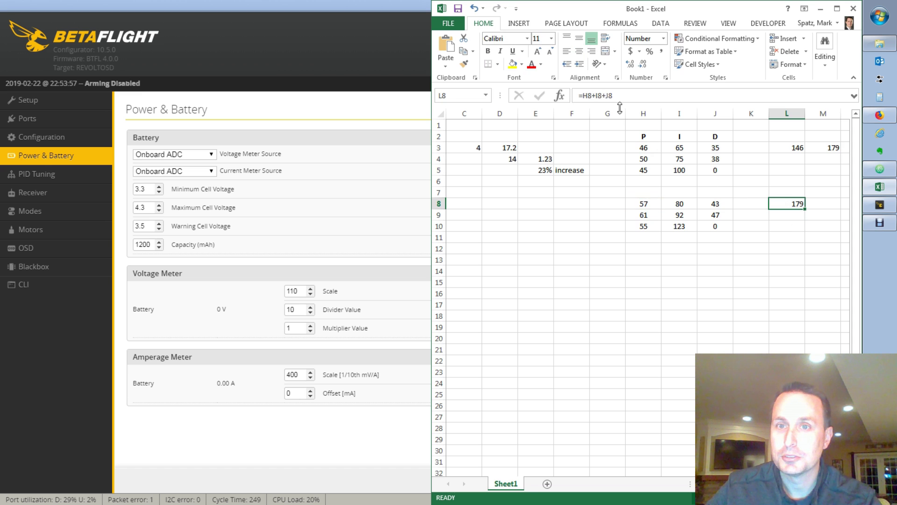
pyautogui.click(603, 99)
pyautogui.press('Escape')
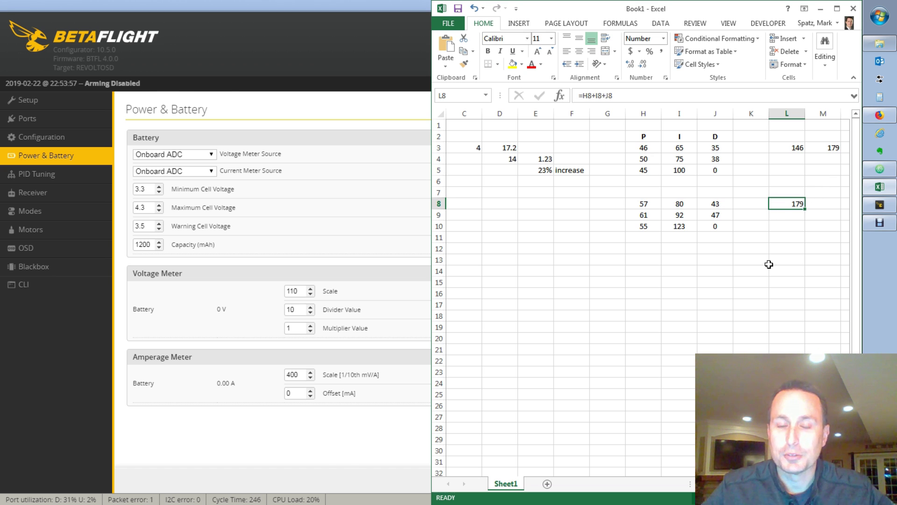
pyautogui.click(70, 171)
# Step: Set Betaflight's Maximum Cell Voltage on Power & Battery to 4.20
pyautogui.click(70, 158)
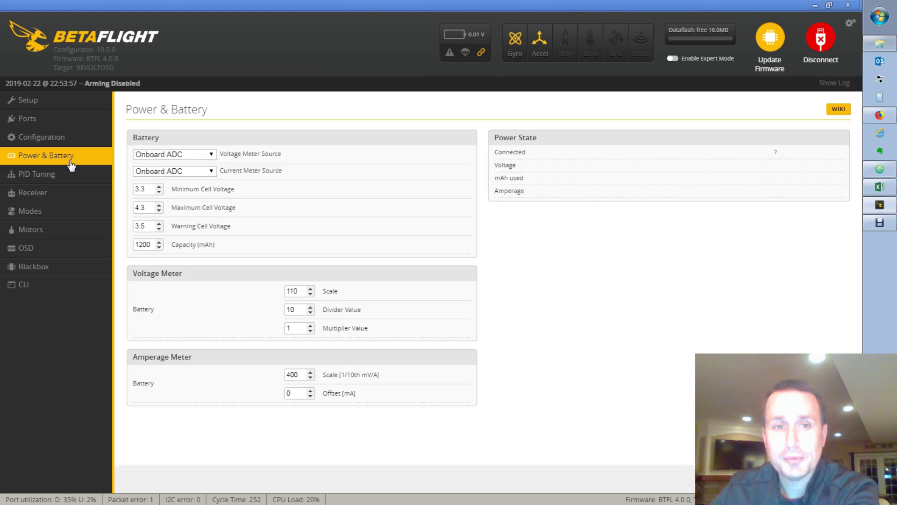
pyautogui.click(161, 209)
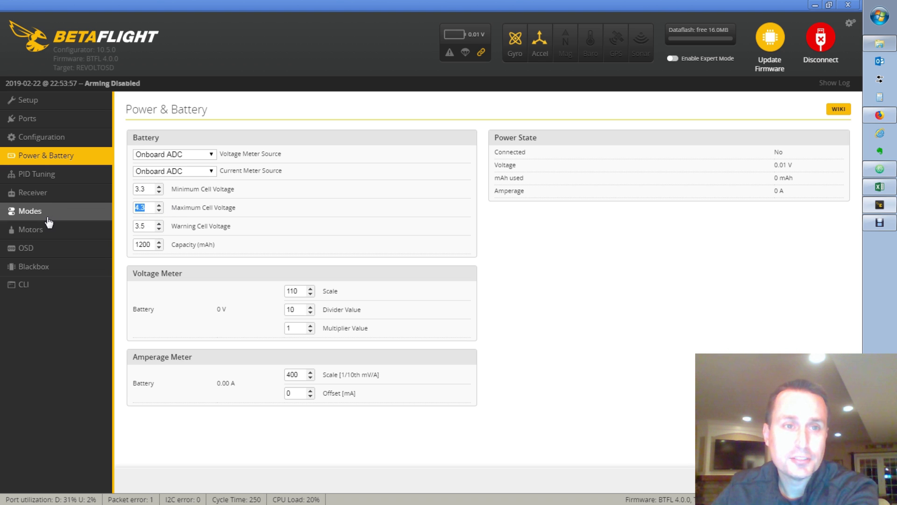
pyautogui.write('4.20')
pyautogui.hotkey('alt', 'Tab')
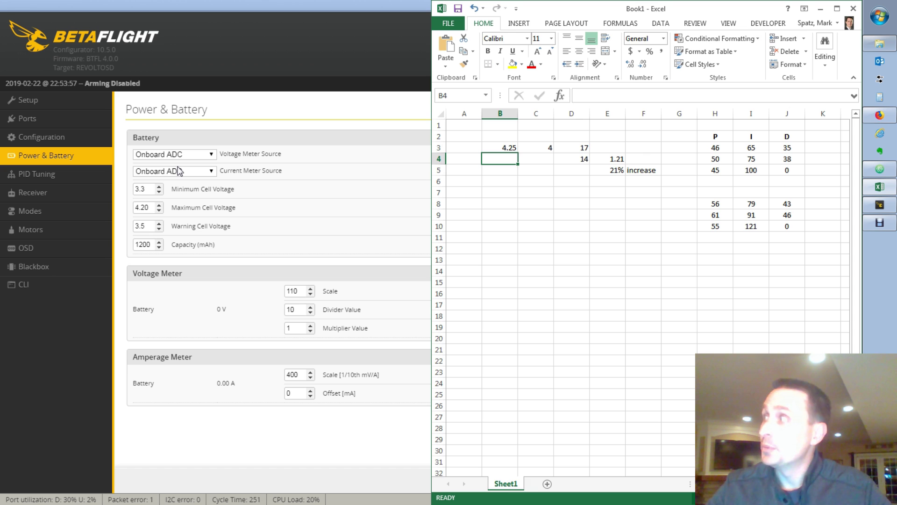
# Step: Change Excel's cell voltage in B3 to 4.5, giving 18 pack voltage and a 1.29 boost
pyautogui.click(158, 206)
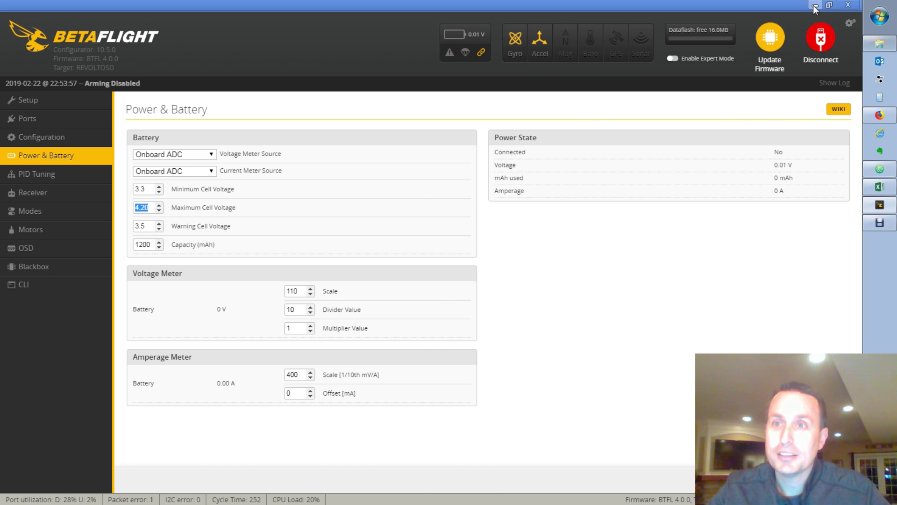
pyautogui.click(815, 5)
pyautogui.click(514, 148)
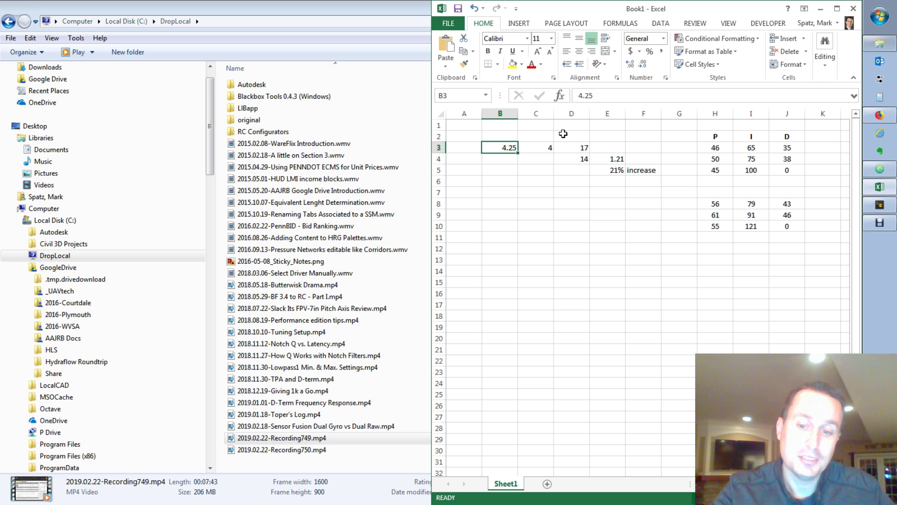
pyautogui.write('4.')
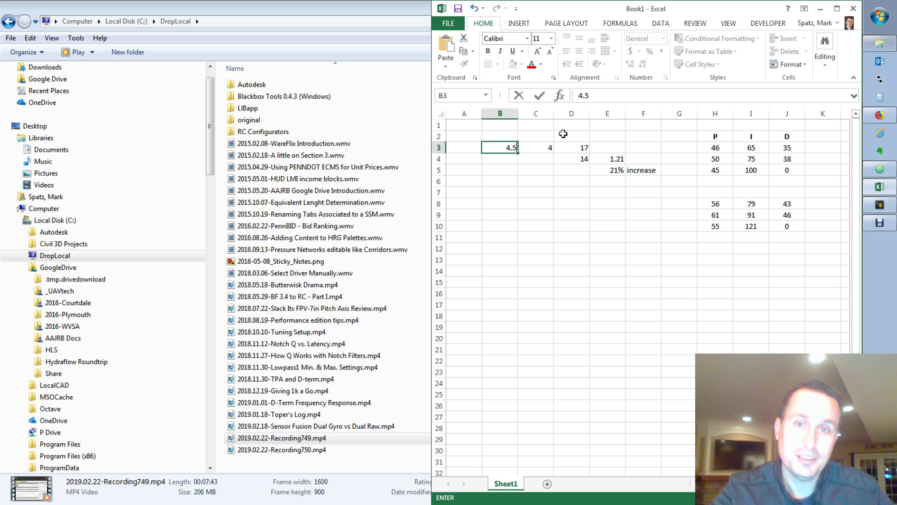
pyautogui.press('Return')
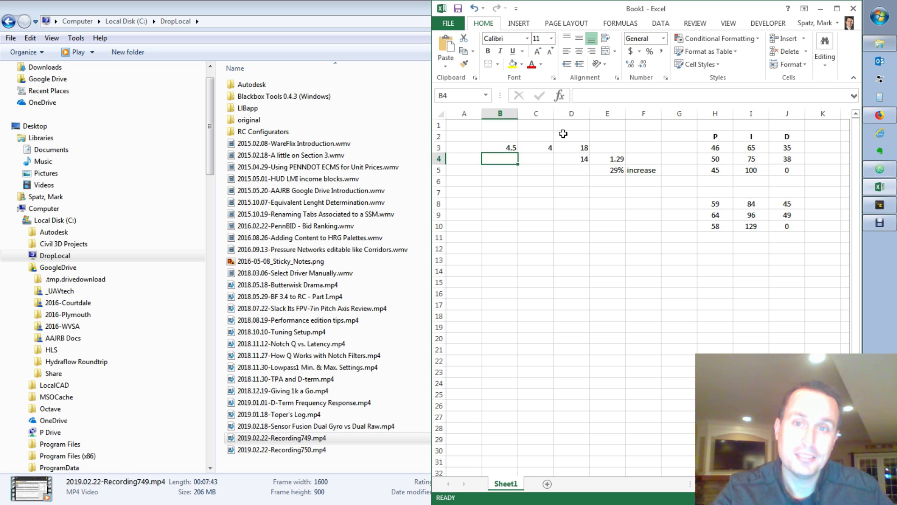
pyautogui.click(512, 147)
pyautogui.click(884, 206)
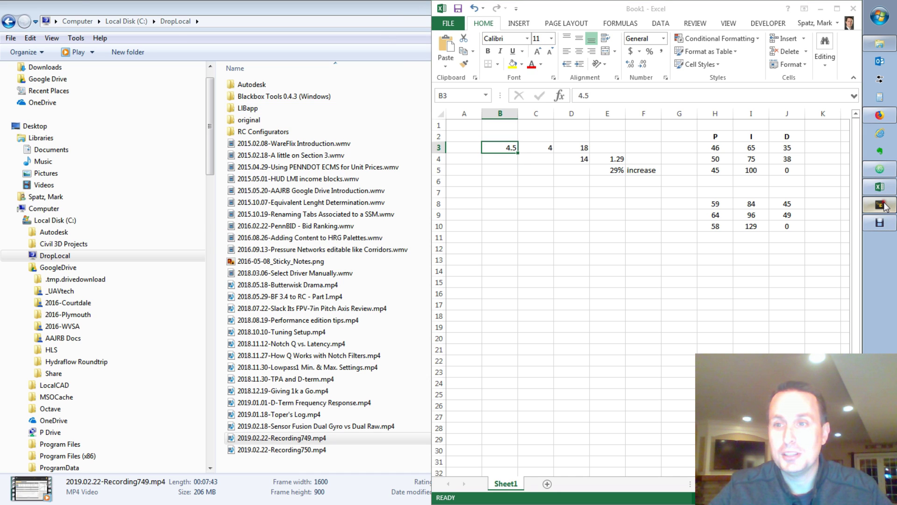
pyautogui.hotkey('alt', 'Tab')
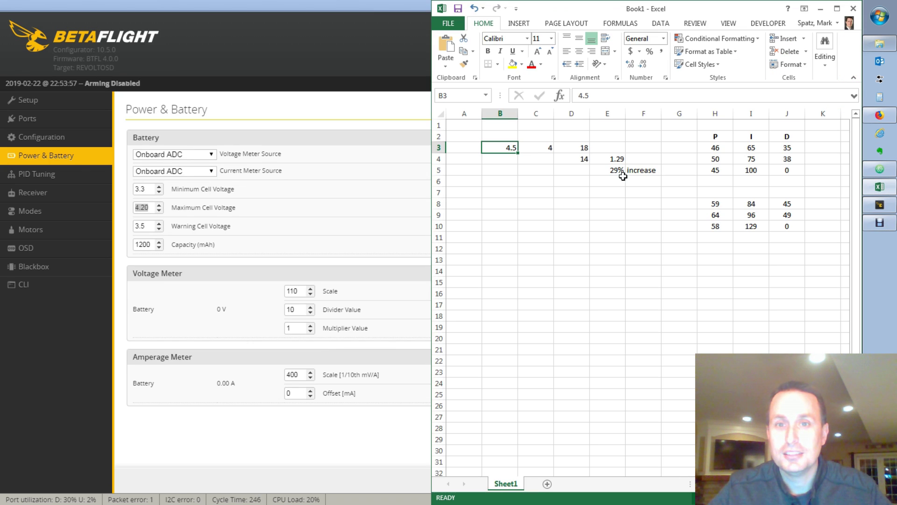